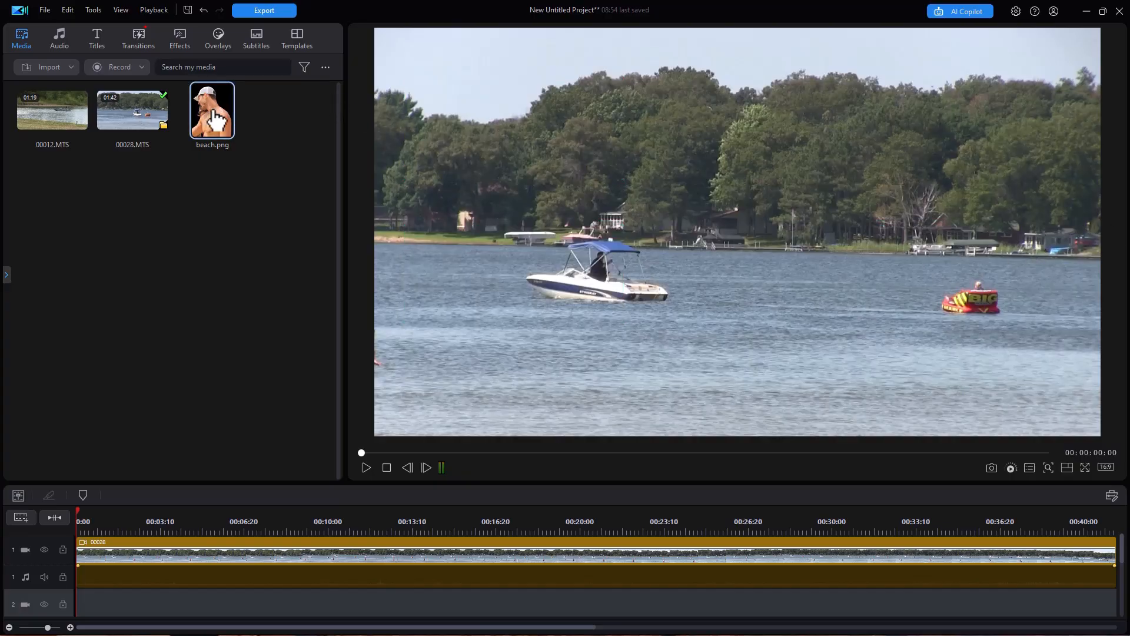
Overlay beach.png on the second video track for about 39 seconds, scaled down and placed near the tube in the frame
{"action": "left_click_drag", "start_coordinate": [213, 124], "coordinate": [87, 564]}
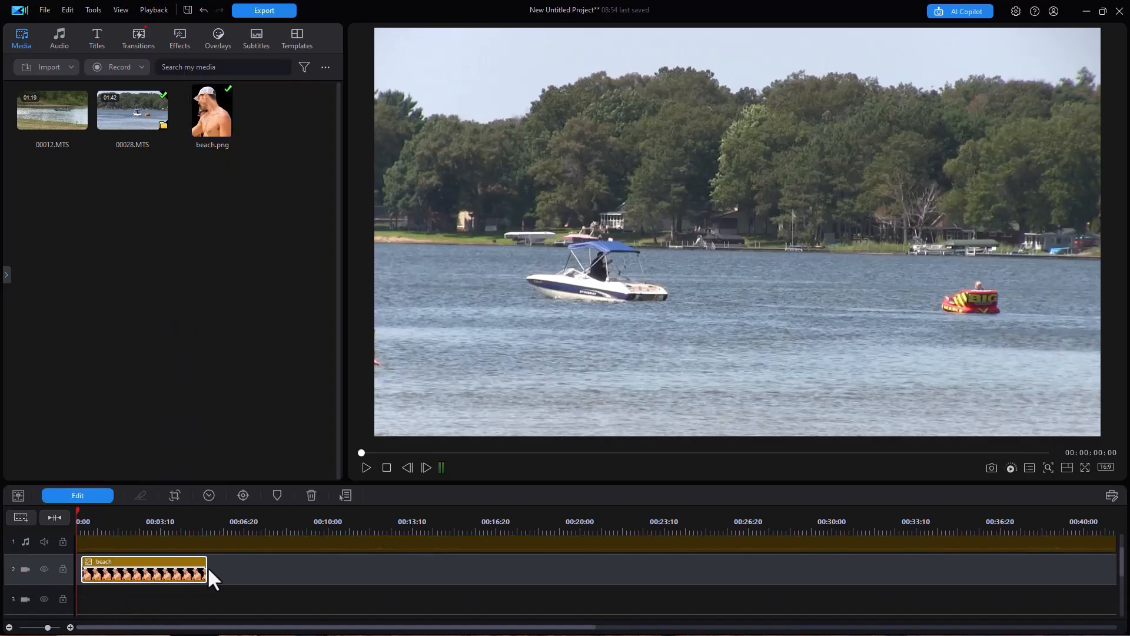
{"action": "left_click_drag", "start_coordinate": [198, 570], "coordinate": [1060, 585]}
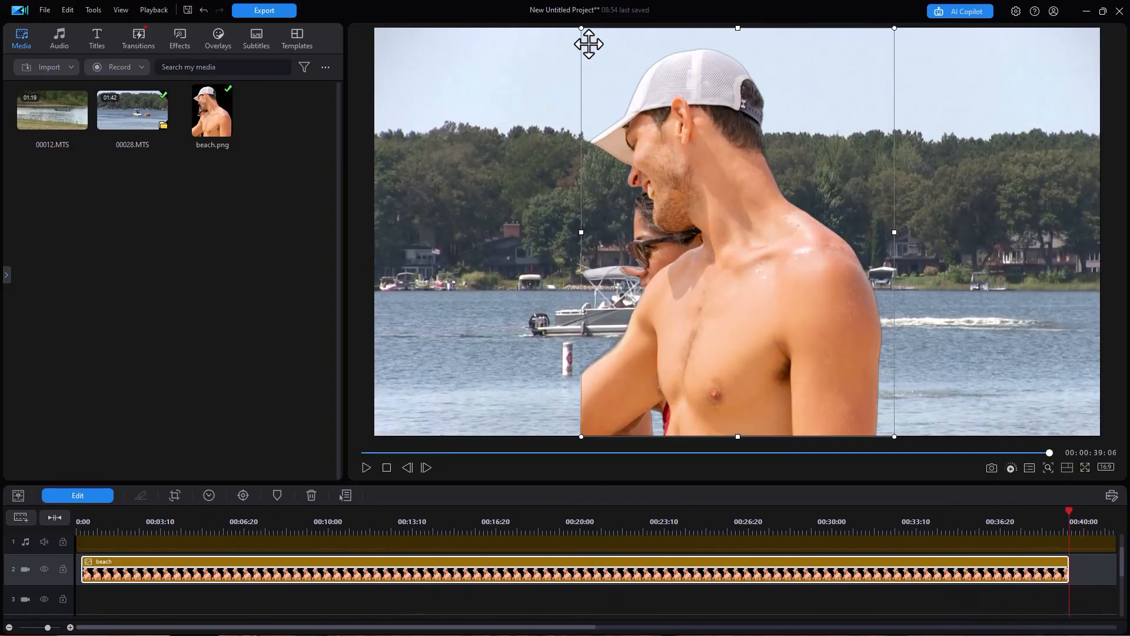
{"action": "left_click_drag", "start_coordinate": [581, 27], "coordinate": [833, 442]}
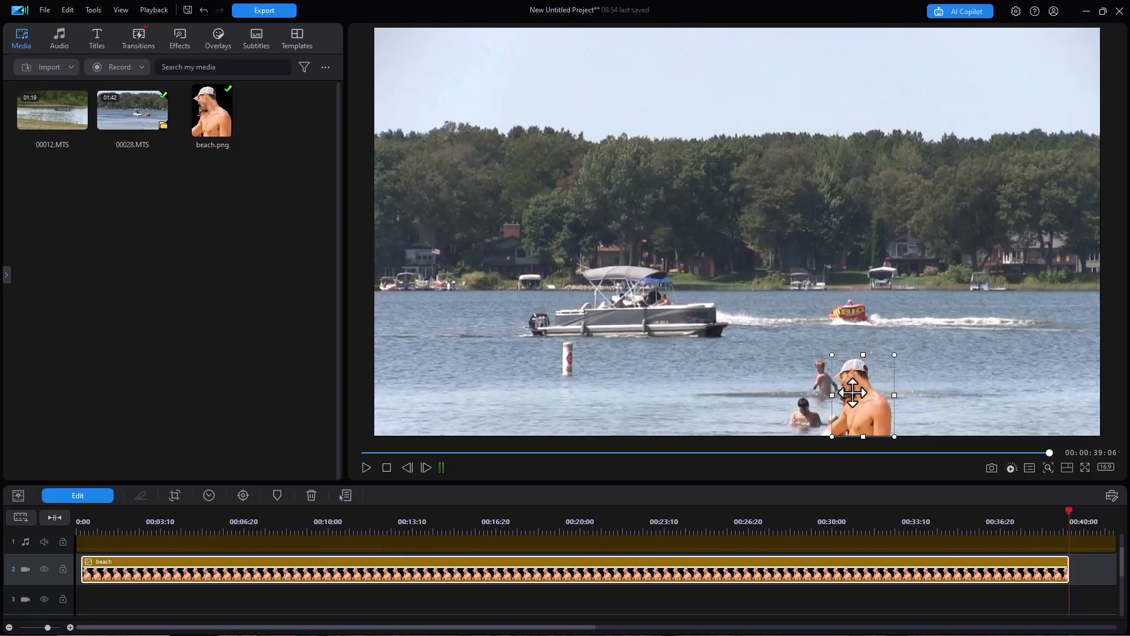
{"action": "left_click_drag", "start_coordinate": [860, 395], "coordinate": [1001, 368]}
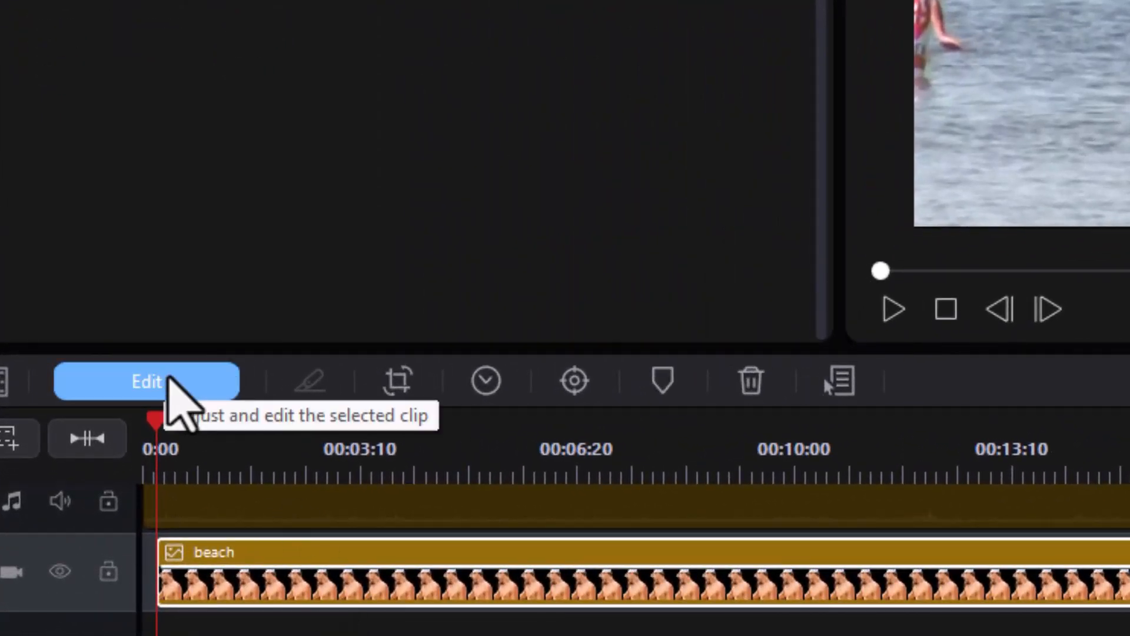
Motion-track the red tube for the beach image, fitting the tracker selection box tightly around the tube
{"action": "left_click", "coordinate": [177, 380]}
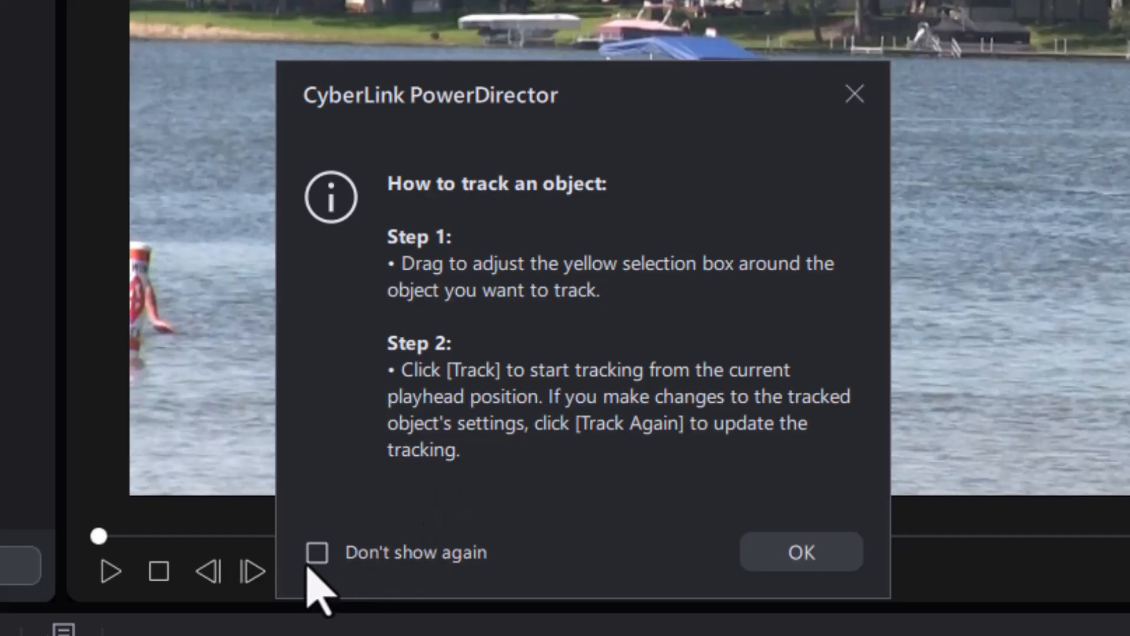
{"action": "left_click", "coordinate": [806, 559]}
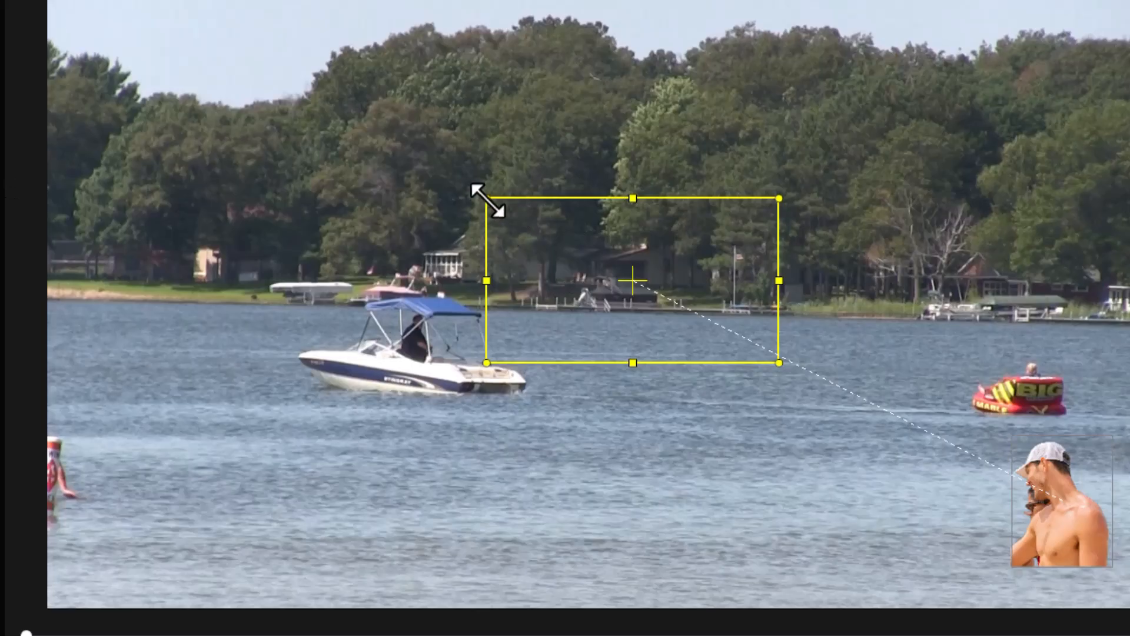
{"action": "left_click_drag", "start_coordinate": [488, 200], "coordinate": [1060, 406]}
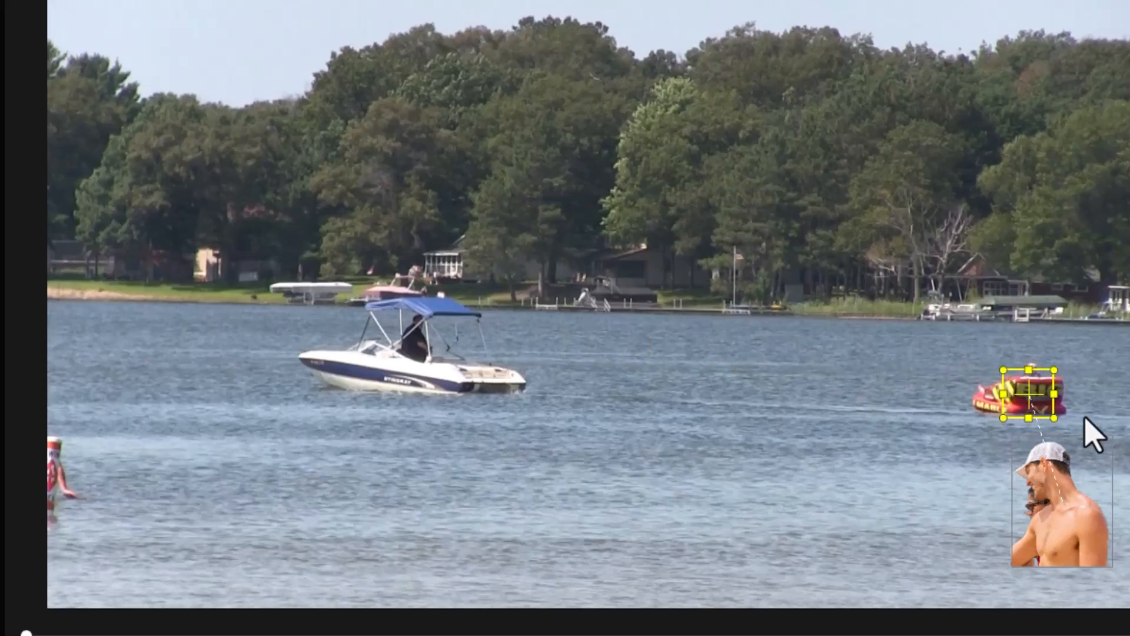
{"action": "mouse_move", "coordinate": [1054, 417]}
{"action": "left_mouse_down"}
{"action": "mouse_move", "coordinate": [1048, 434]}
{"action": "mouse_move", "coordinate": [1065, 413]}
{"action": "left_mouse_up"}
{"action": "left_click_drag", "start_coordinate": [1003, 392], "coordinate": [986, 393]}
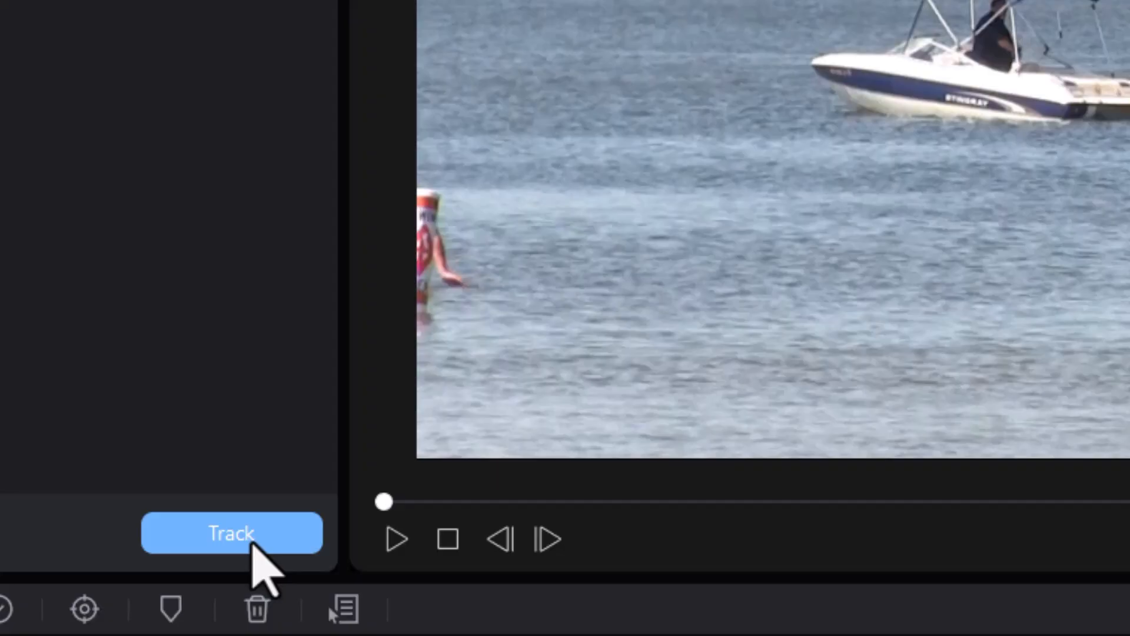
{"action": "left_click", "coordinate": [248, 544]}
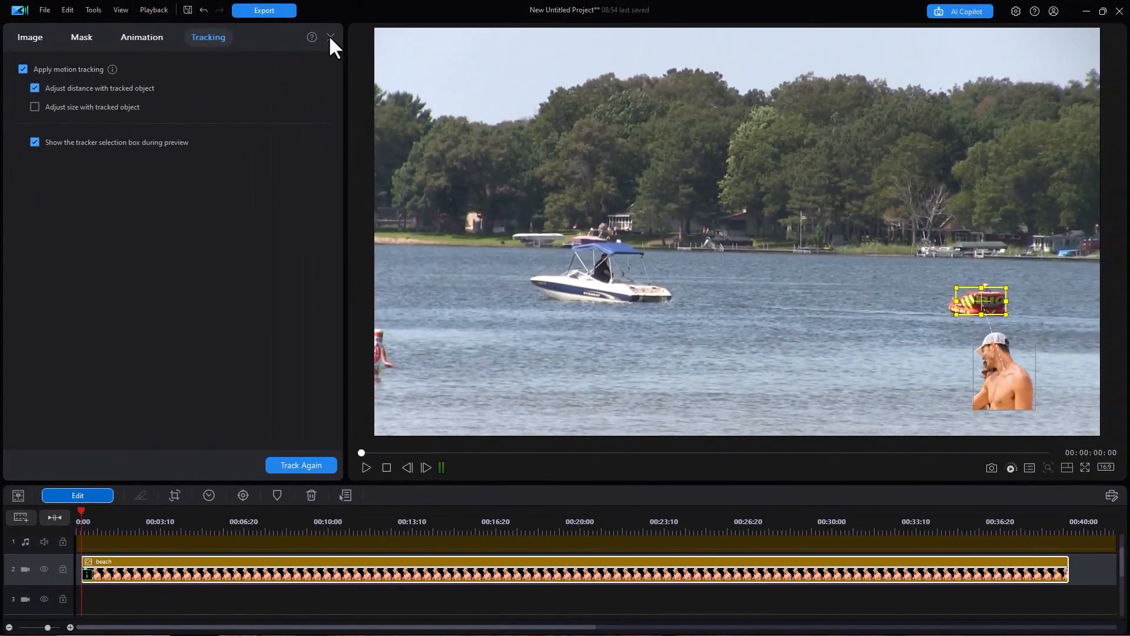
Close the tracking settings and play the video to check how the beach image follows the tube
{"action": "left_click", "coordinate": [330, 37]}
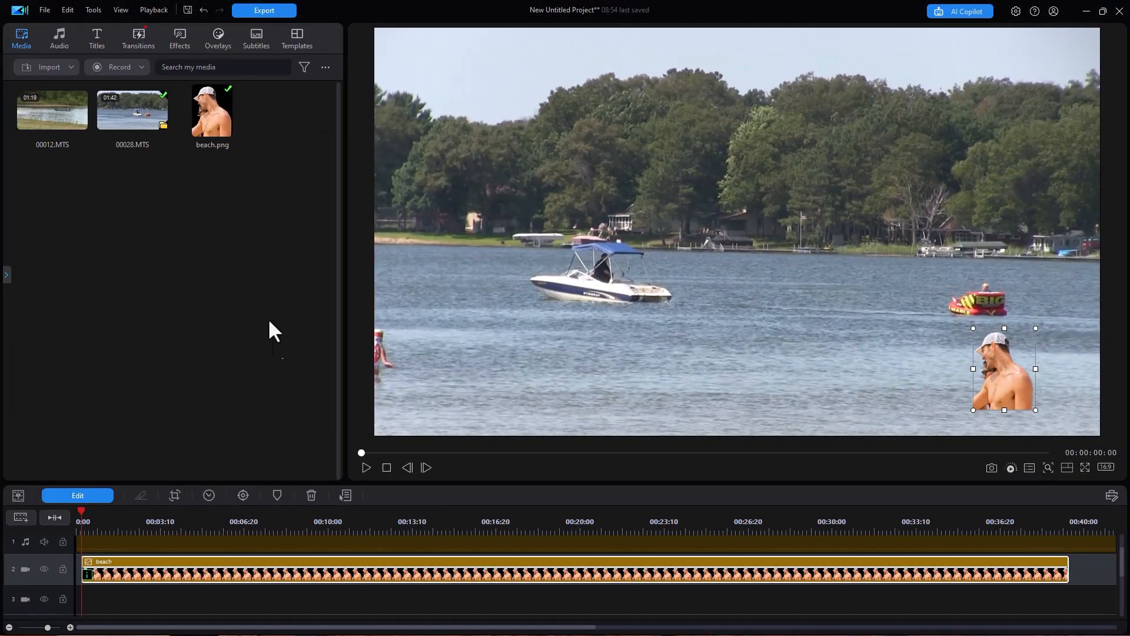
{"action": "key", "text": "space"}
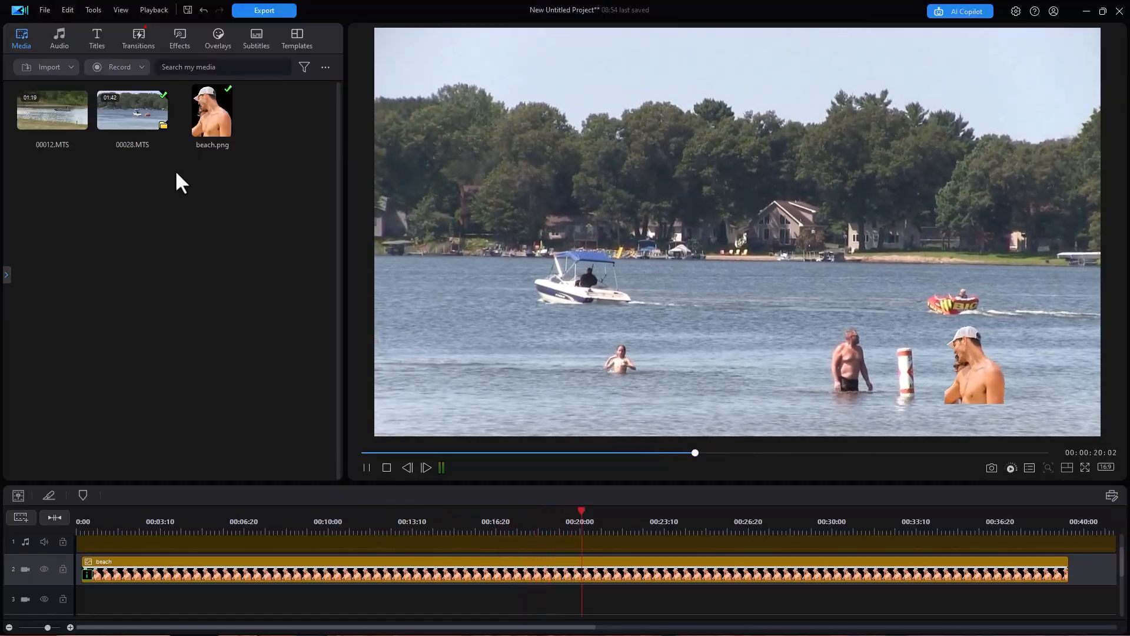
{"action": "key", "text": "space"}
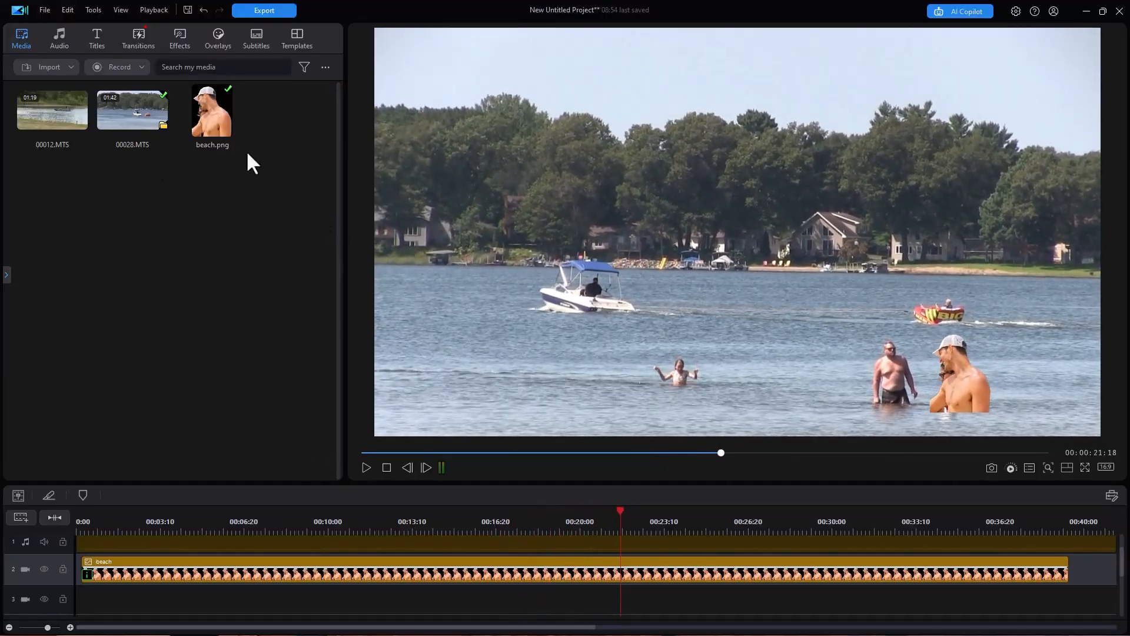
Try 00012.MTS as a small tracked overlay on the third video track, with the tracker box on the tube, and delete the clip
{"action": "mouse_move", "coordinate": [53, 112]}
{"action": "left_mouse_down"}
{"action": "mouse_move", "coordinate": [295, 518]}
{"action": "mouse_move", "coordinate": [370, 618]}
{"action": "mouse_move", "coordinate": [245, 592]}
{"action": "mouse_move", "coordinate": [150, 613]}
{"action": "mouse_move", "coordinate": [141, 588]}
{"action": "left_mouse_up"}
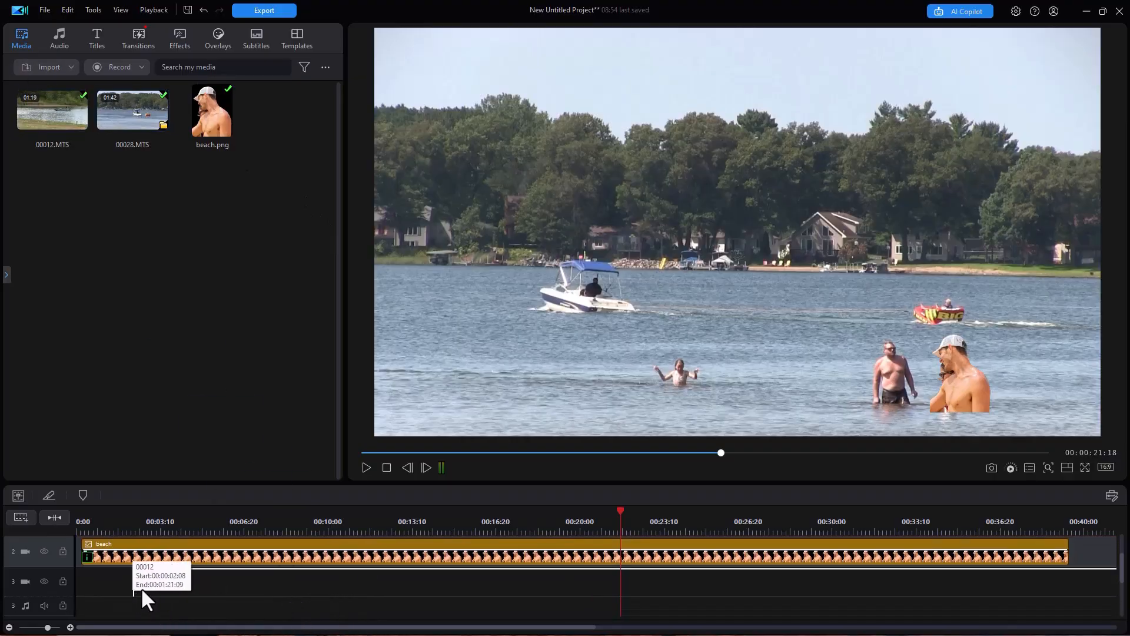
{"action": "left_click", "coordinate": [266, 592]}
{"action": "left_click", "coordinate": [96, 498]}
{"action": "left_click_drag", "start_coordinate": [374, 28], "coordinate": [985, 432]}
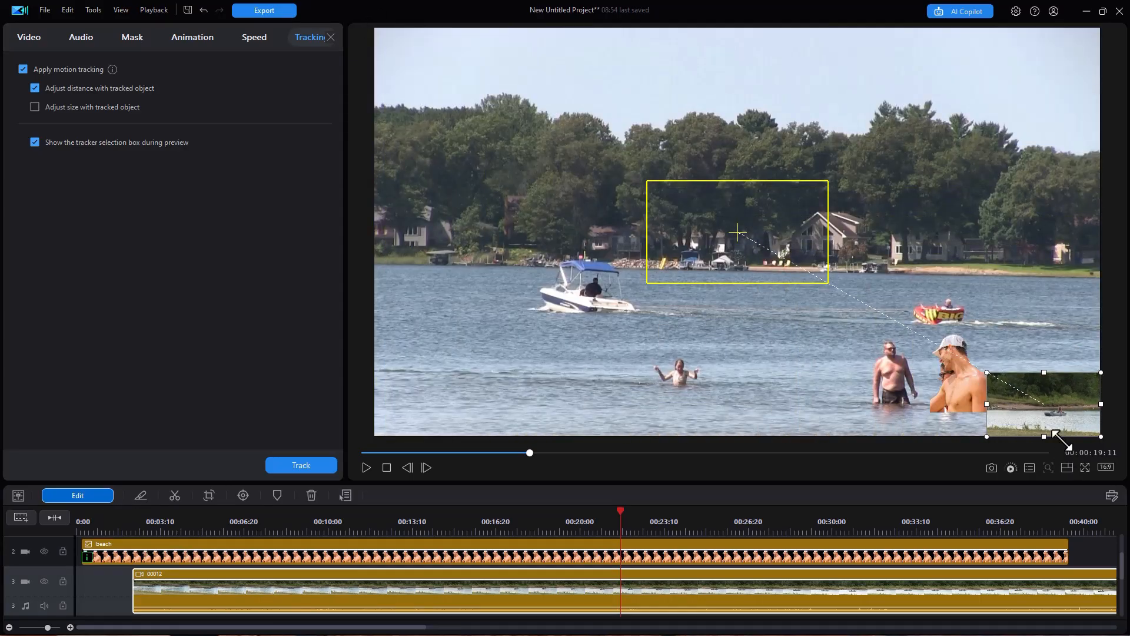
{"action": "left_click_drag", "start_coordinate": [1042, 394], "coordinate": [994, 169]}
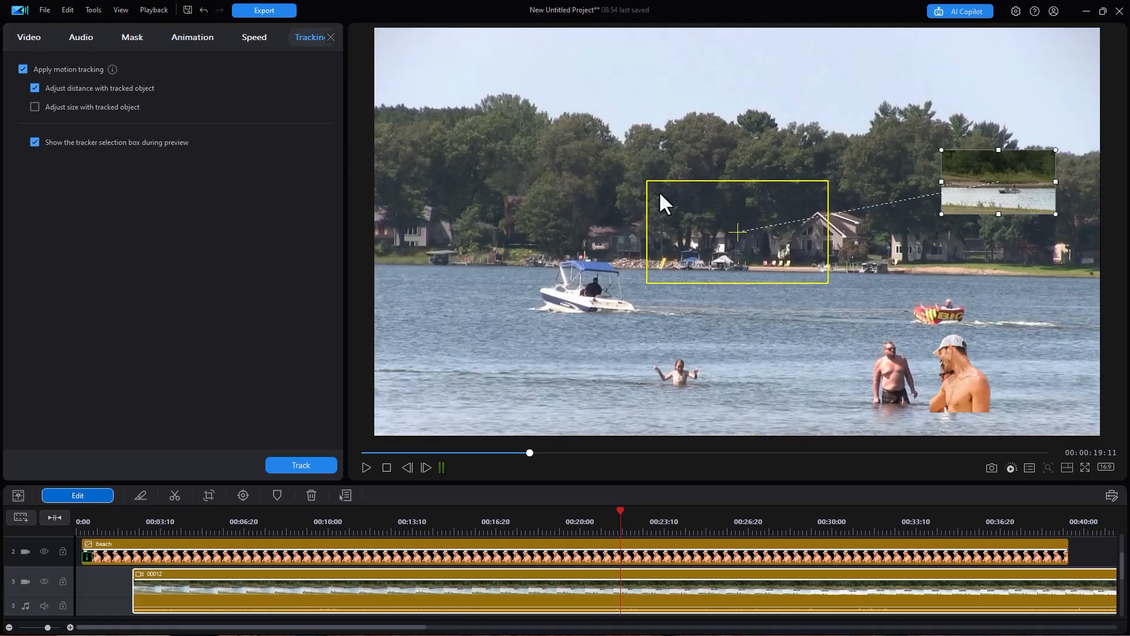
{"action": "left_click_drag", "start_coordinate": [647, 181], "coordinate": [930, 310]}
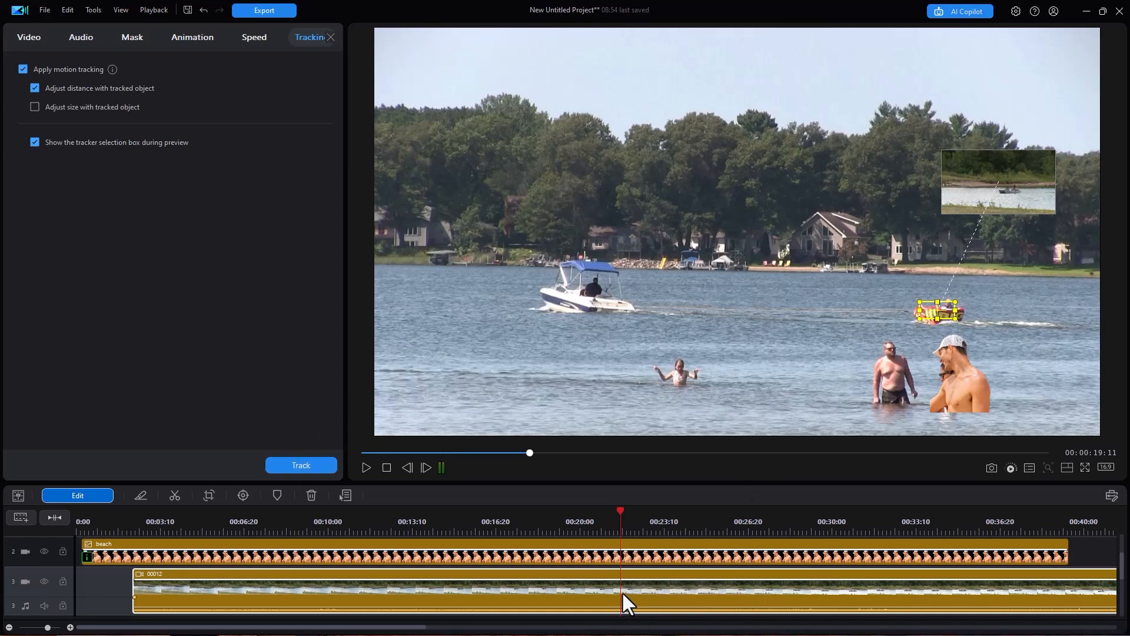
{"action": "key", "text": "Delete"}
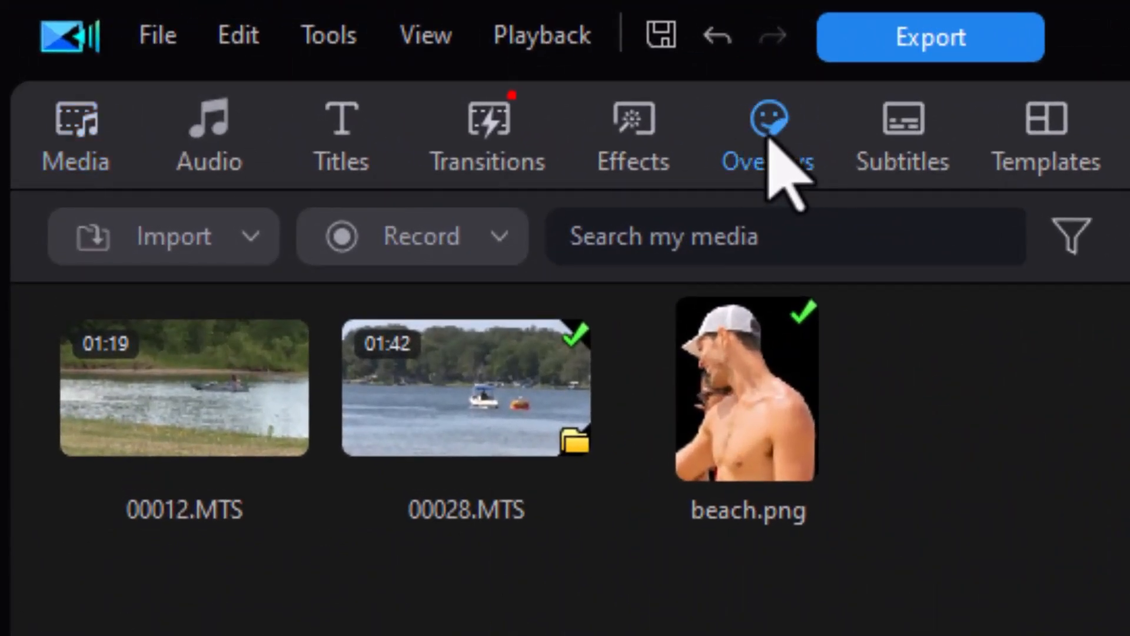
Search the overlay stickers for "summer" and add the Summer 11 sticker to the third video track
{"action": "left_click", "coordinate": [768, 140]}
{"action": "left_click", "coordinate": [699, 240]}
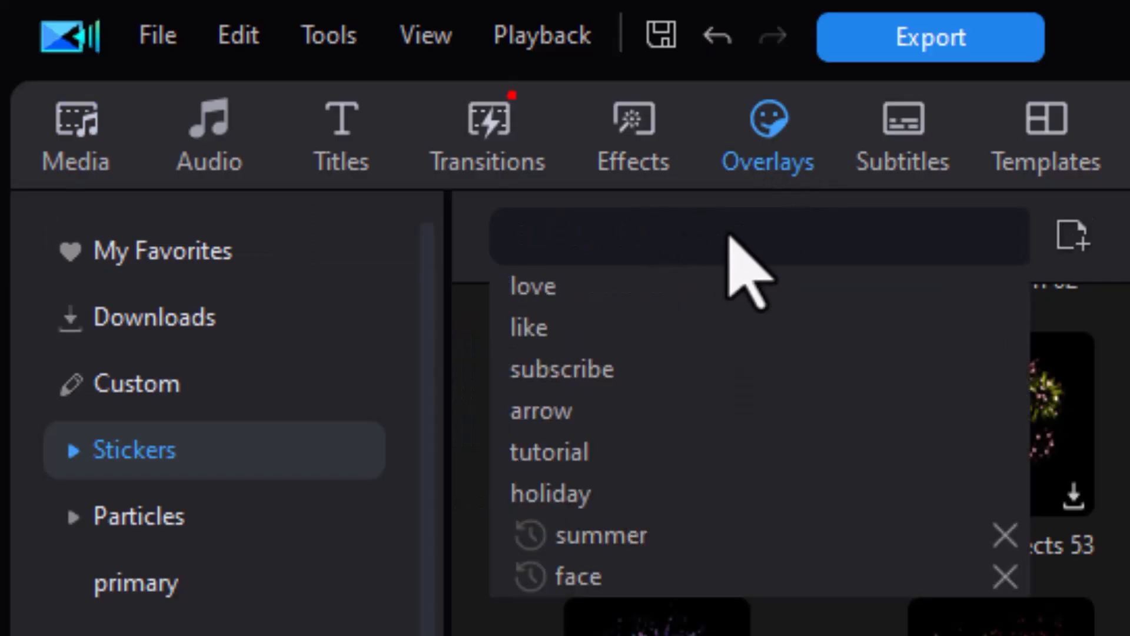
{"action": "type", "text": "summer"}
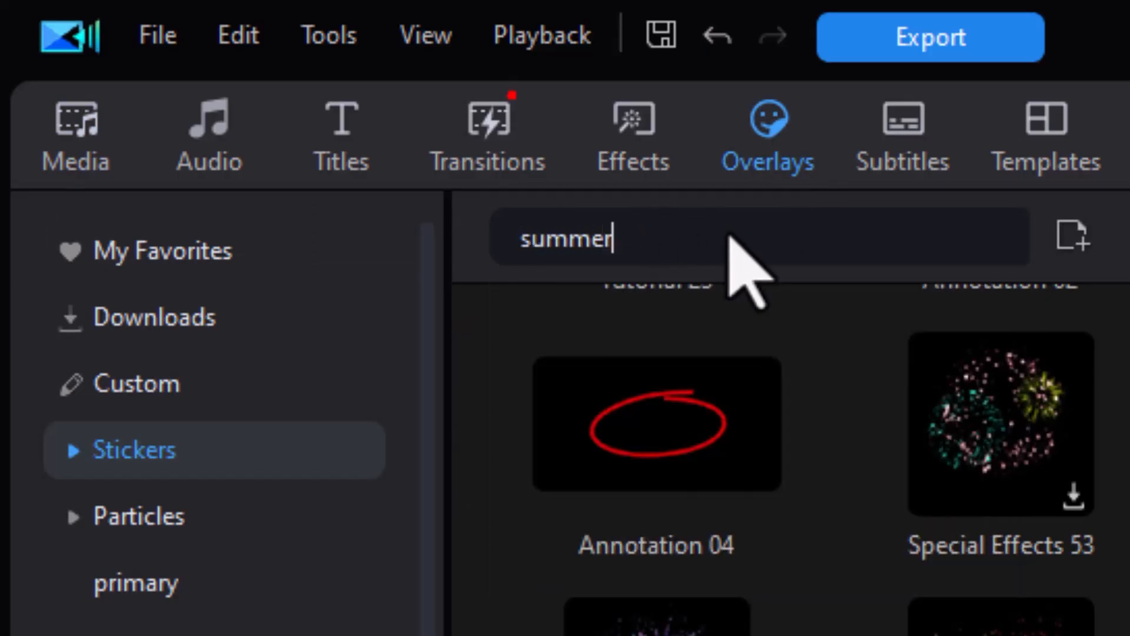
{"action": "key", "text": "Return"}
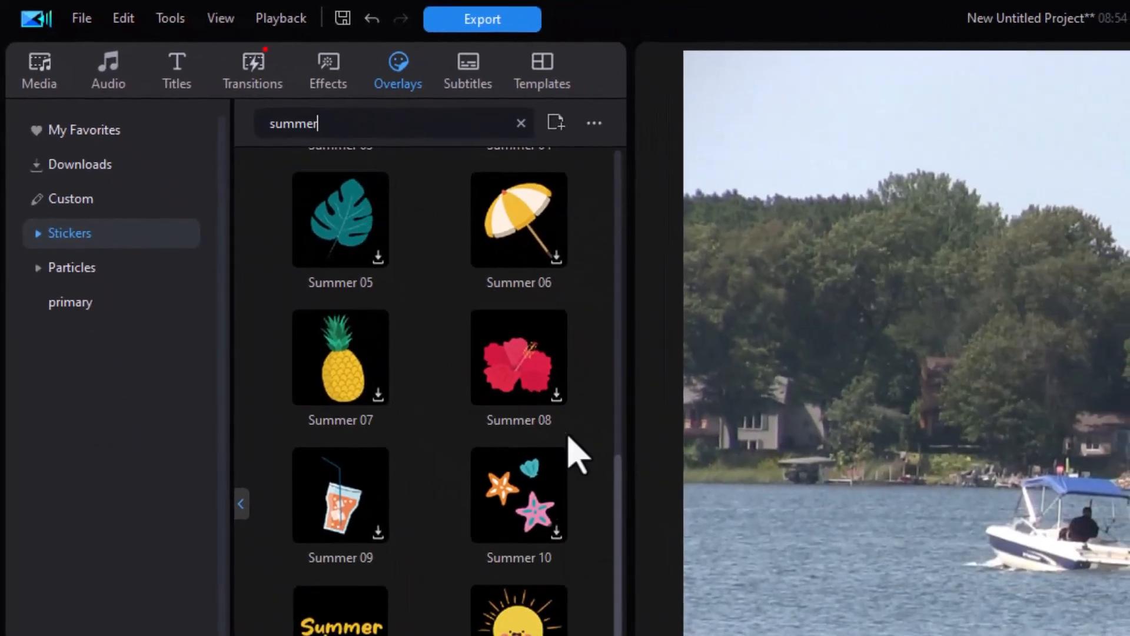
{"action": "scroll", "coordinate": [631, 549], "scroll_direction": "down", "scroll_amount": 6}
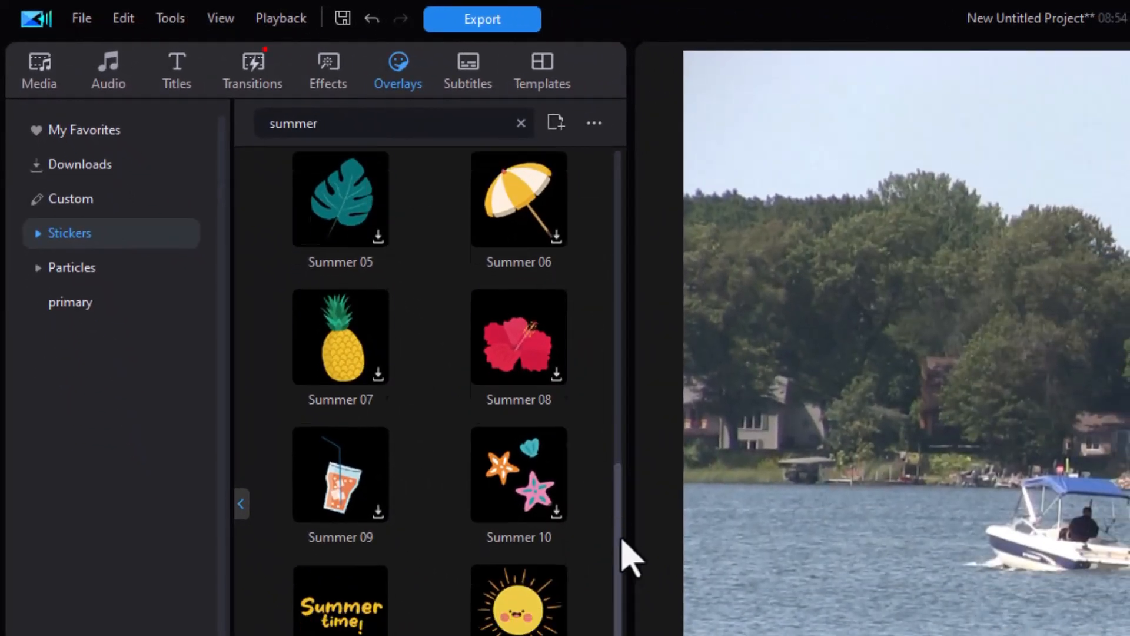
{"action": "scroll", "coordinate": [554, 576], "scroll_direction": "up", "scroll_amount": 5}
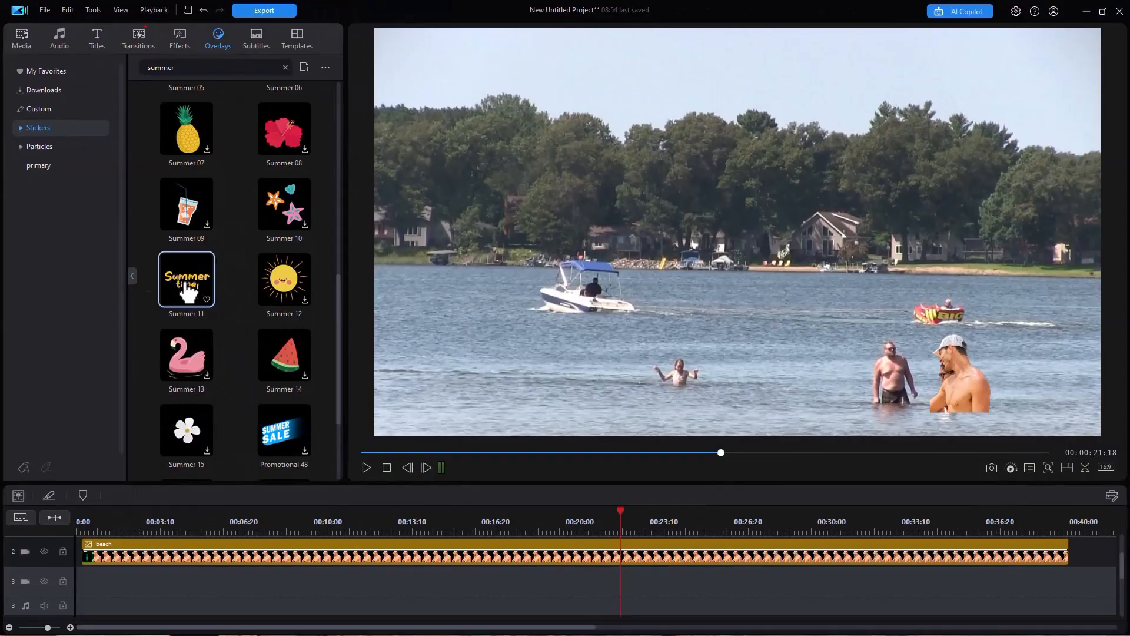
{"action": "left_click_drag", "start_coordinate": [189, 290], "coordinate": [141, 594]}
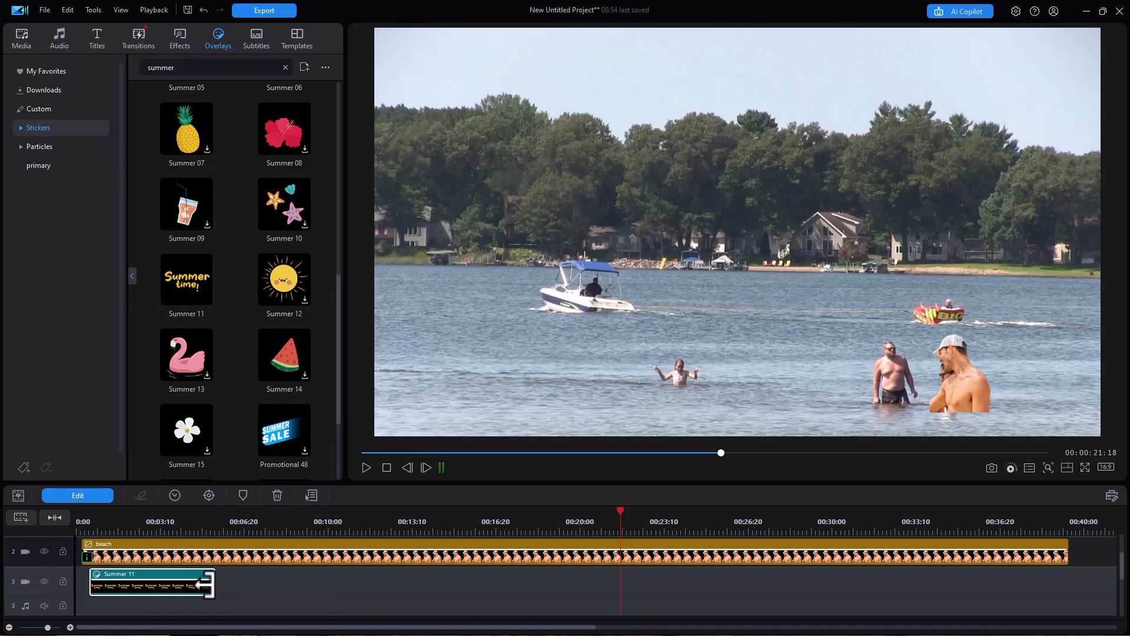
Extend the Summer 11 sticker to the end of the beach clip and shrink it over the far shoreline on the frame's right side
{"action": "left_click_drag", "start_coordinate": [207, 583], "coordinate": [1068, 582]}
{"action": "left_click_drag", "start_coordinate": [580, 579], "coordinate": [577, 574]}
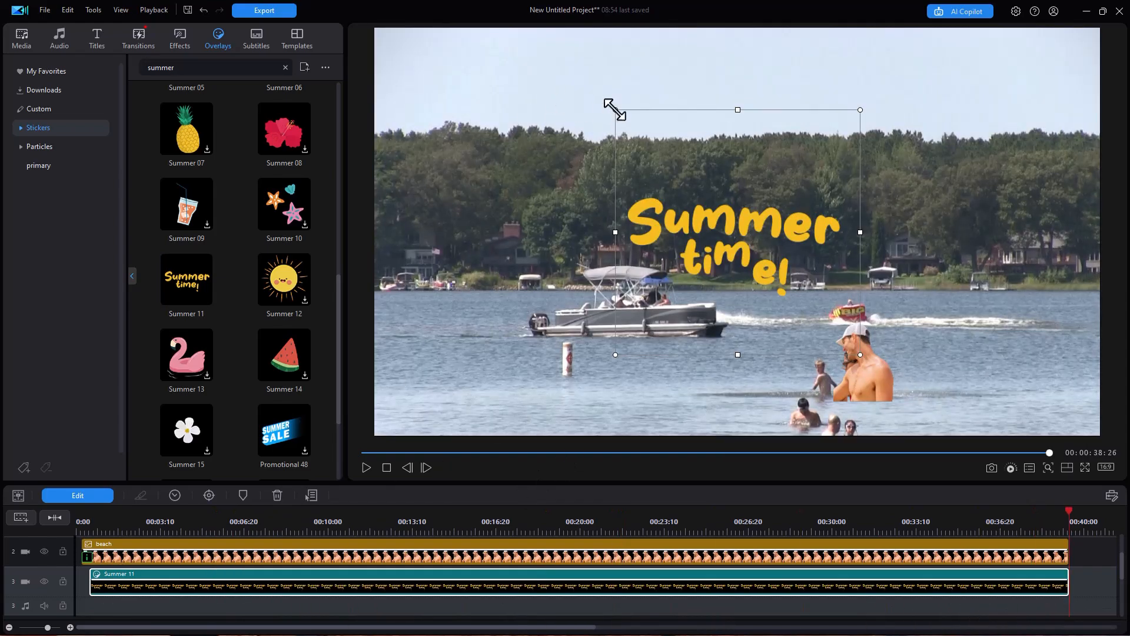
{"action": "left_click_drag", "start_coordinate": [615, 110], "coordinate": [987, 231]}
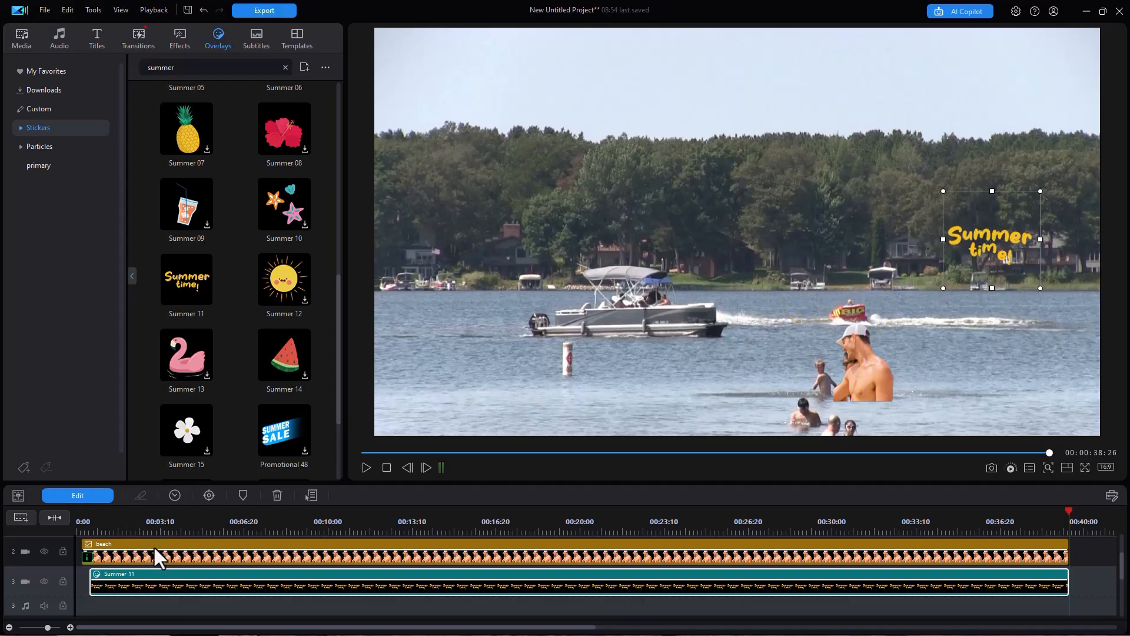
Motion-track the red tube for the Summer 11 sticker from the clip's start and play the result
{"action": "key", "text": "Home"}
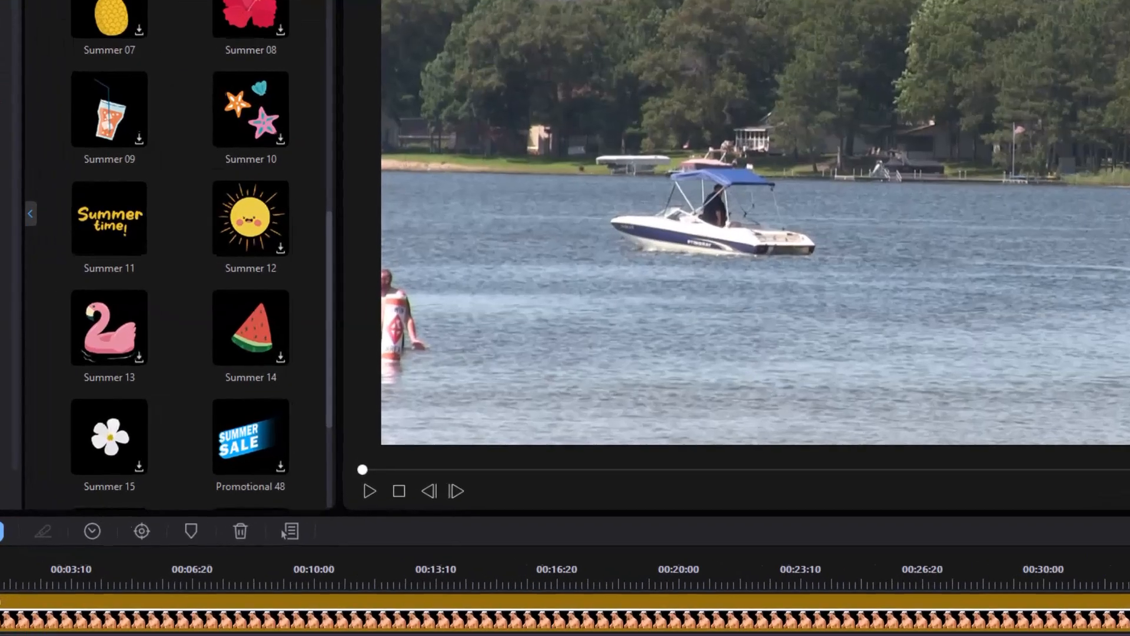
{"action": "left_click", "coordinate": [73, 494]}
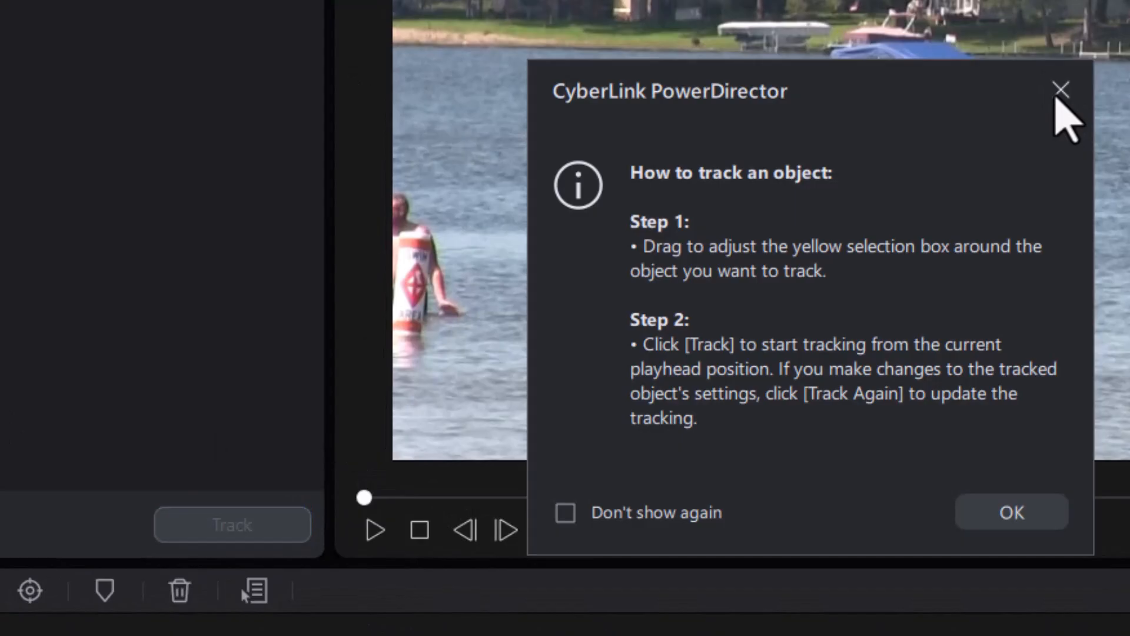
{"action": "left_click", "coordinate": [1061, 88]}
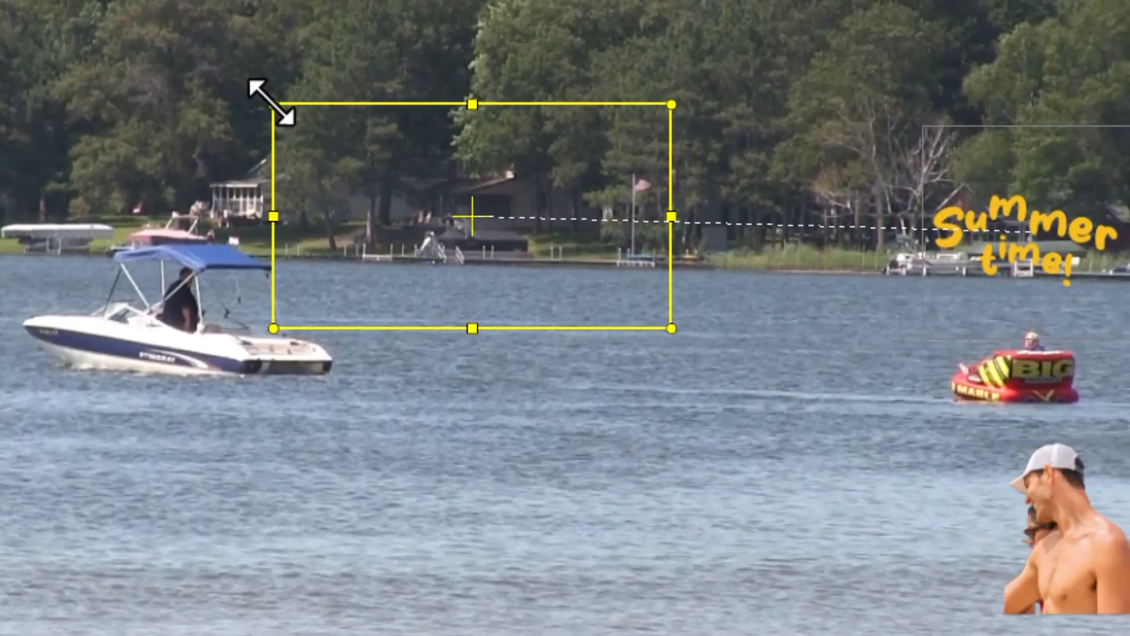
{"action": "left_click_drag", "start_coordinate": [269, 103], "coordinate": [611, 274]}
{"action": "left_click_drag", "start_coordinate": [648, 308], "coordinate": [1029, 380]}
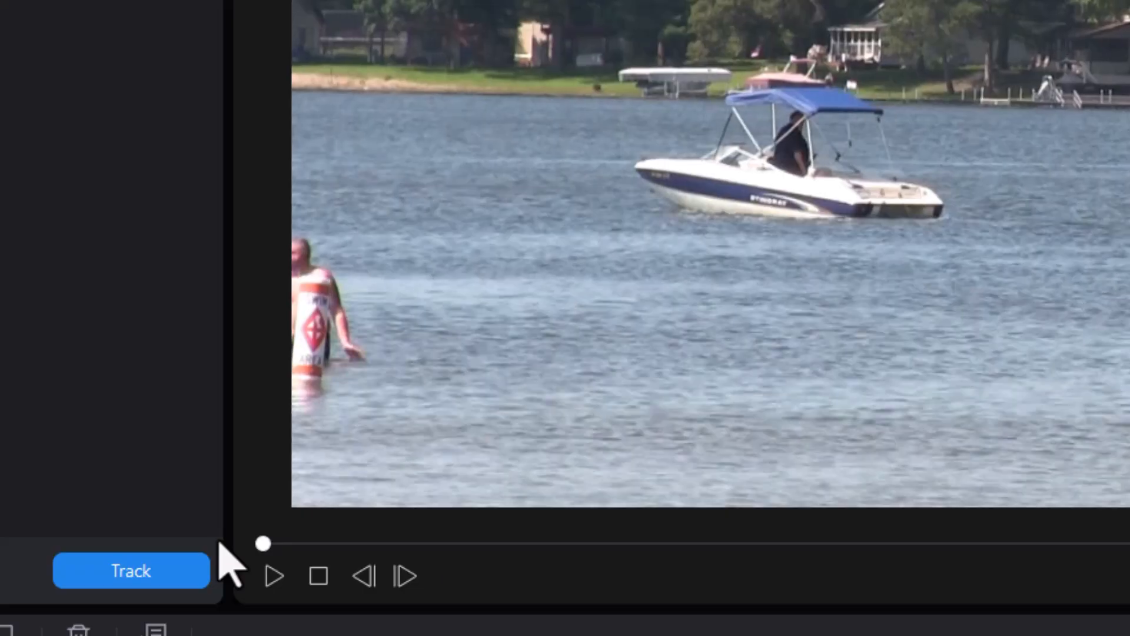
{"action": "left_click", "coordinate": [209, 553]}
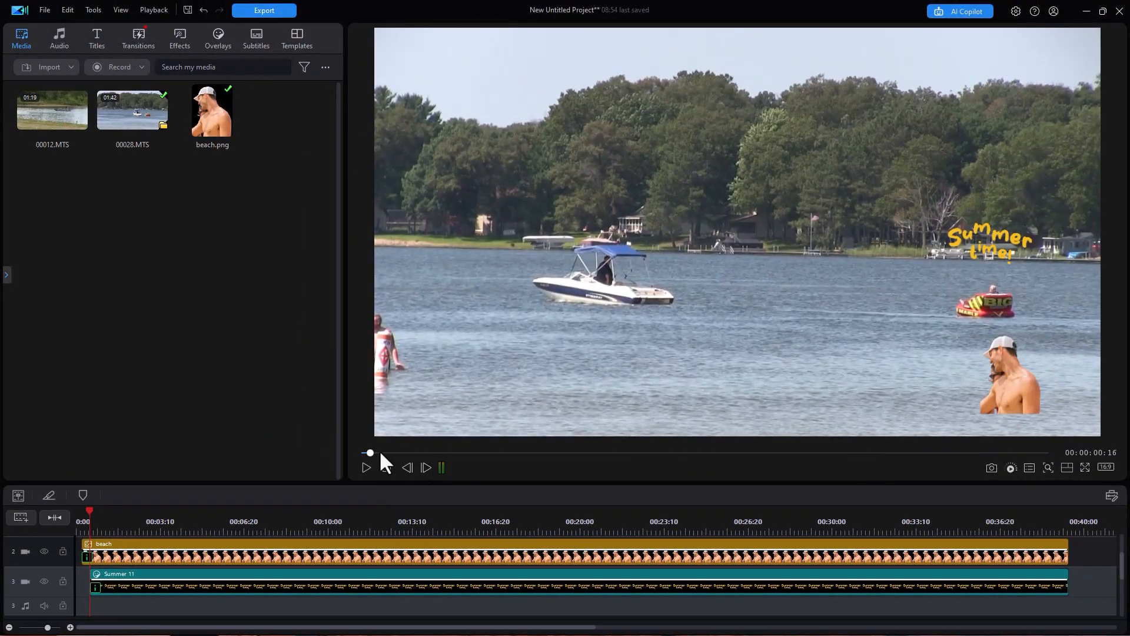
{"action": "left_click", "coordinate": [366, 468]}
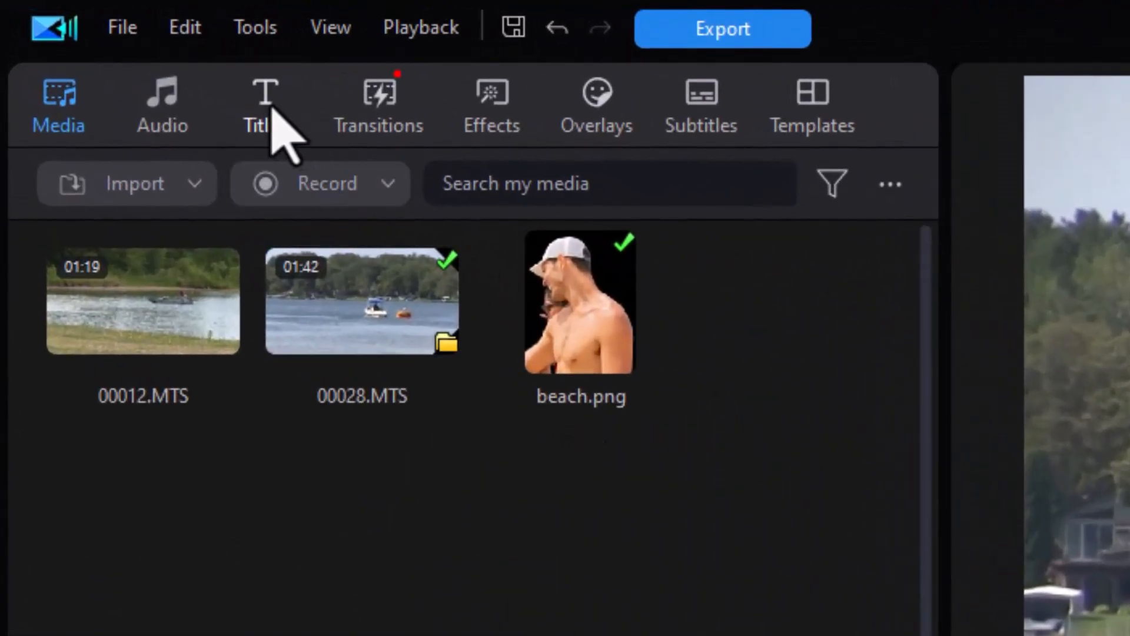
Add the custom title 2a to the fourth video track for about 39 seconds and raise its text over the tree line
{"action": "left_click", "coordinate": [267, 107]}
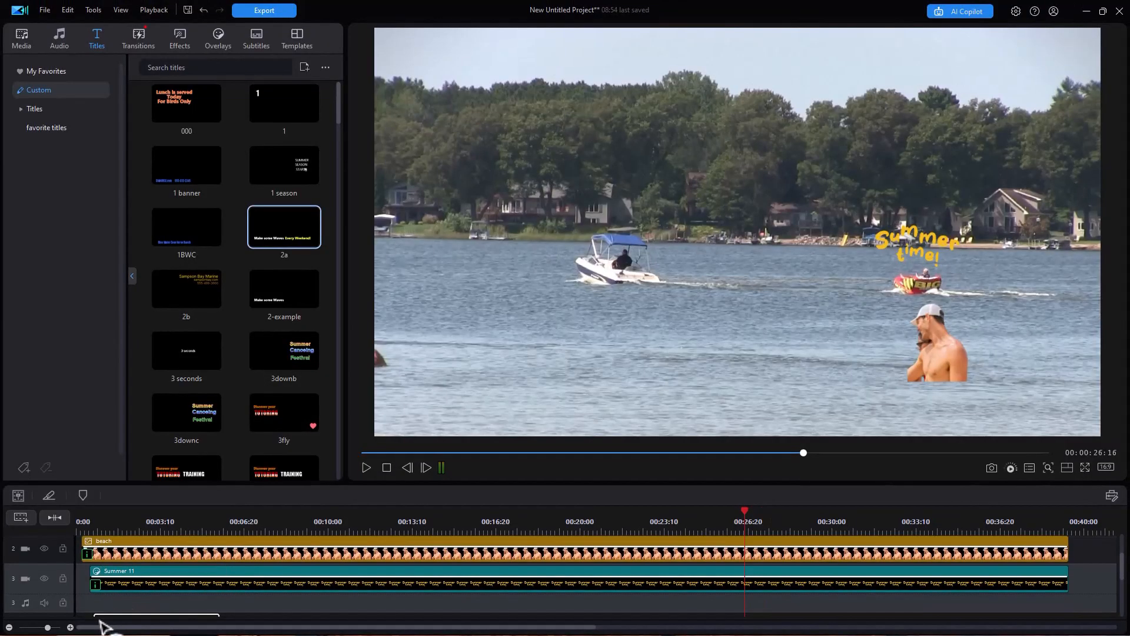
{"action": "left_click_drag", "start_coordinate": [103, 625], "coordinate": [76, 603]}
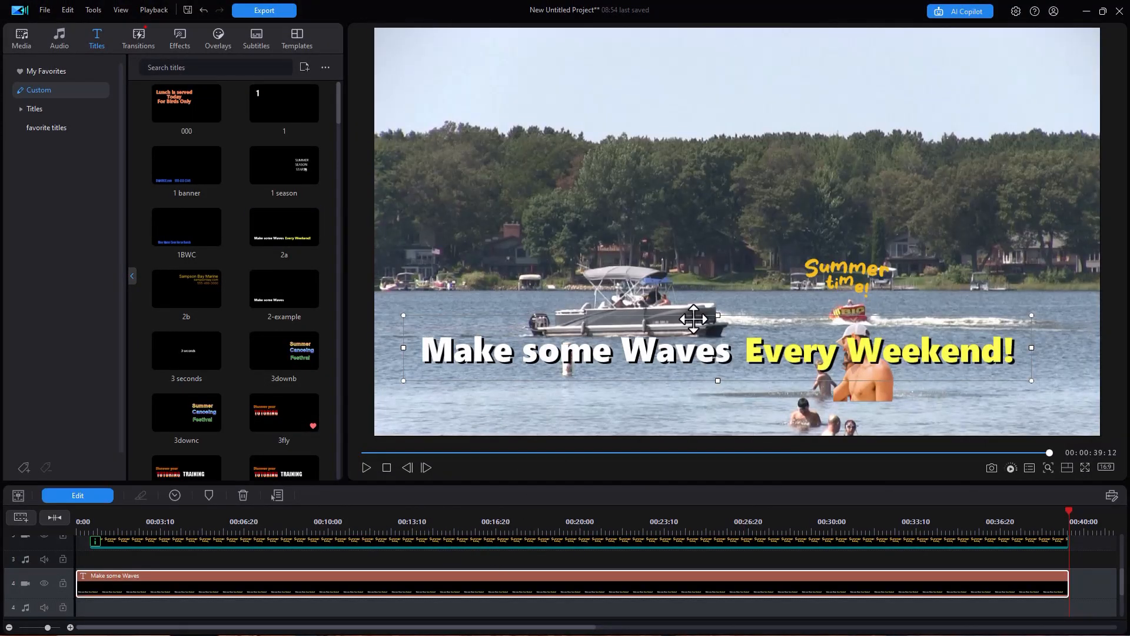
{"action": "left_click_drag", "start_coordinate": [689, 321], "coordinate": [671, 145]}
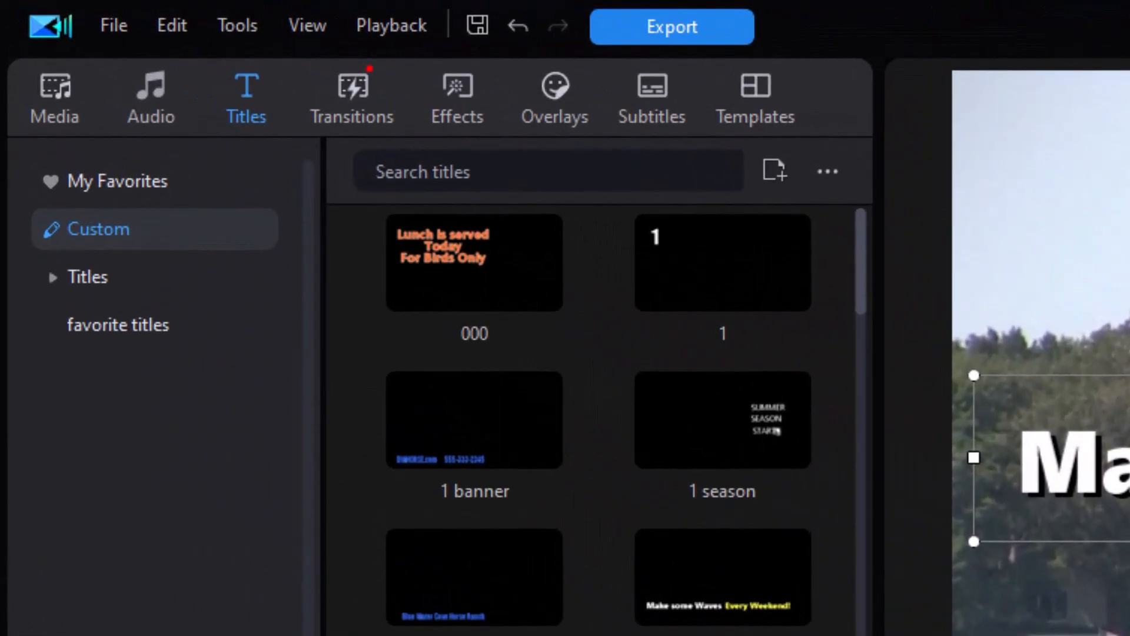
Open the Make some Waves title in advanced editing and examine its separate text tracks, leaving it unchanged
{"action": "left_click", "coordinate": [93, 498]}
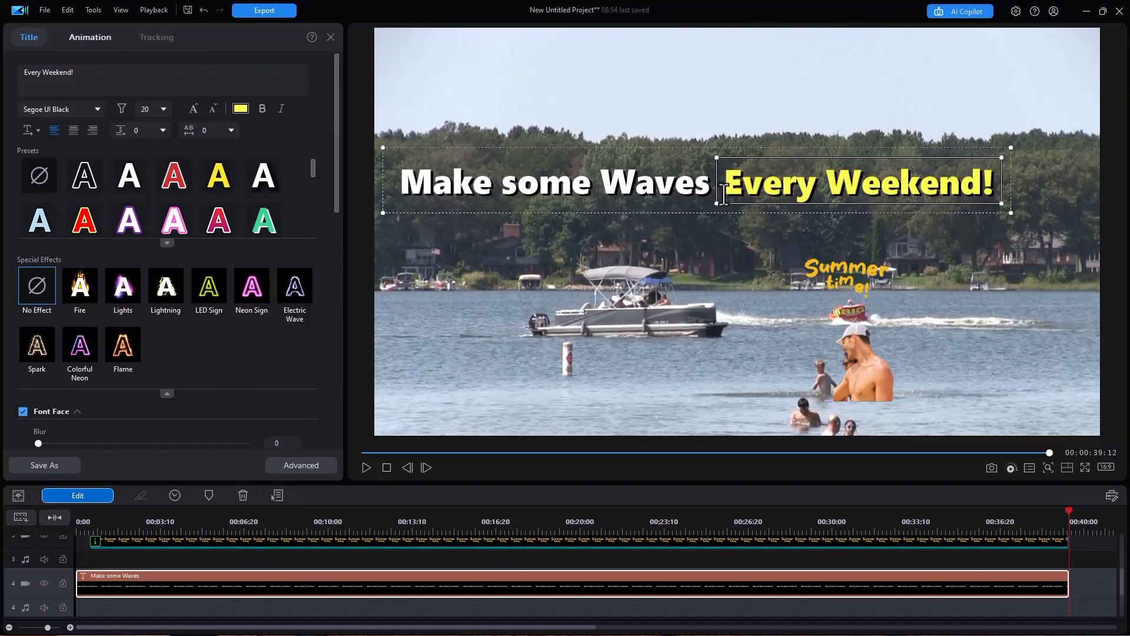
{"action": "left_click", "coordinate": [305, 462]}
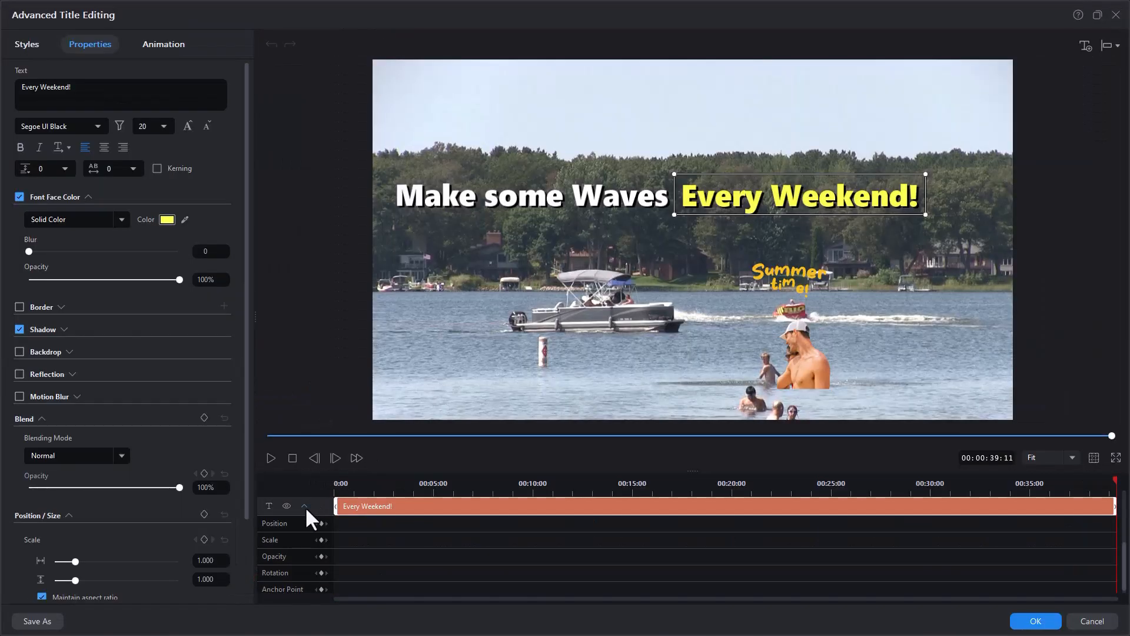
{"action": "left_click", "coordinate": [305, 506]}
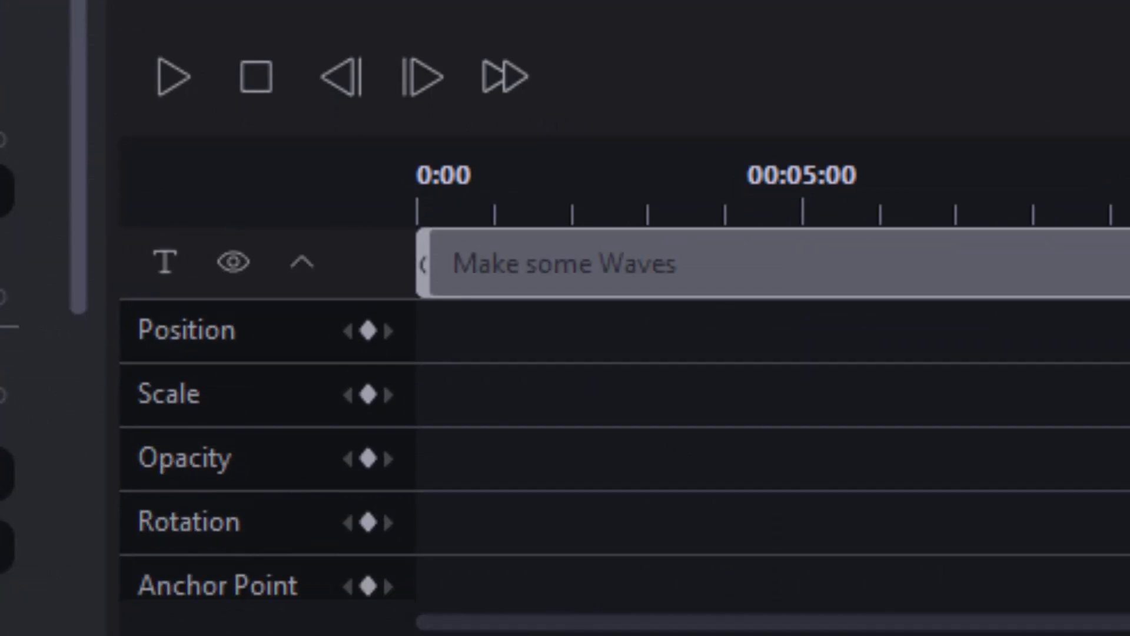
{"action": "left_click", "coordinate": [838, 277]}
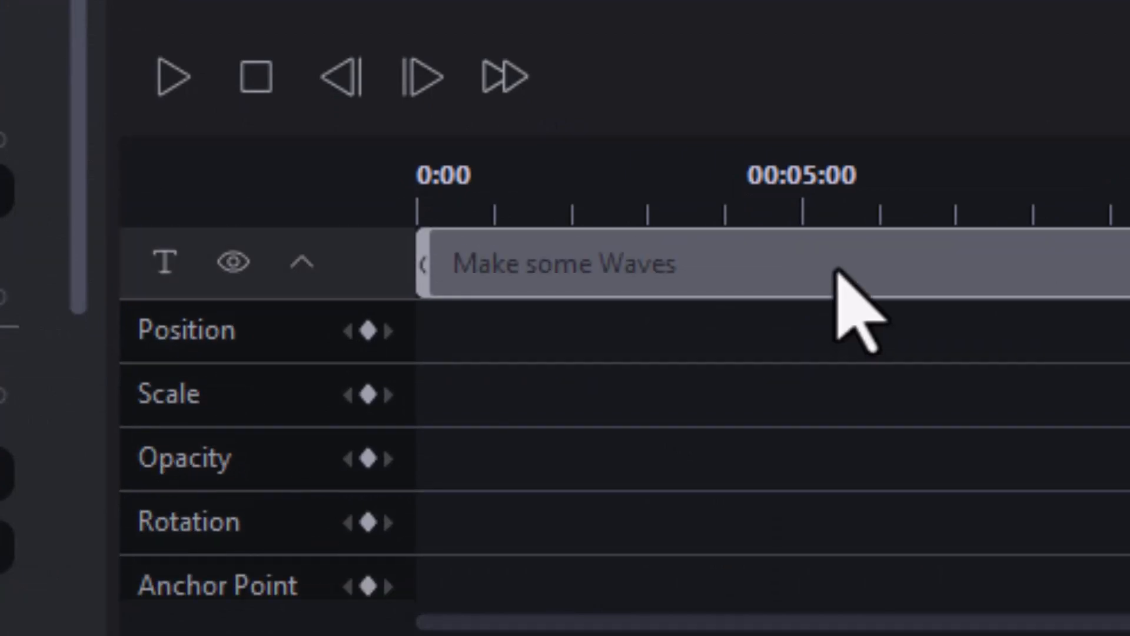
{"action": "left_click", "coordinate": [302, 262]}
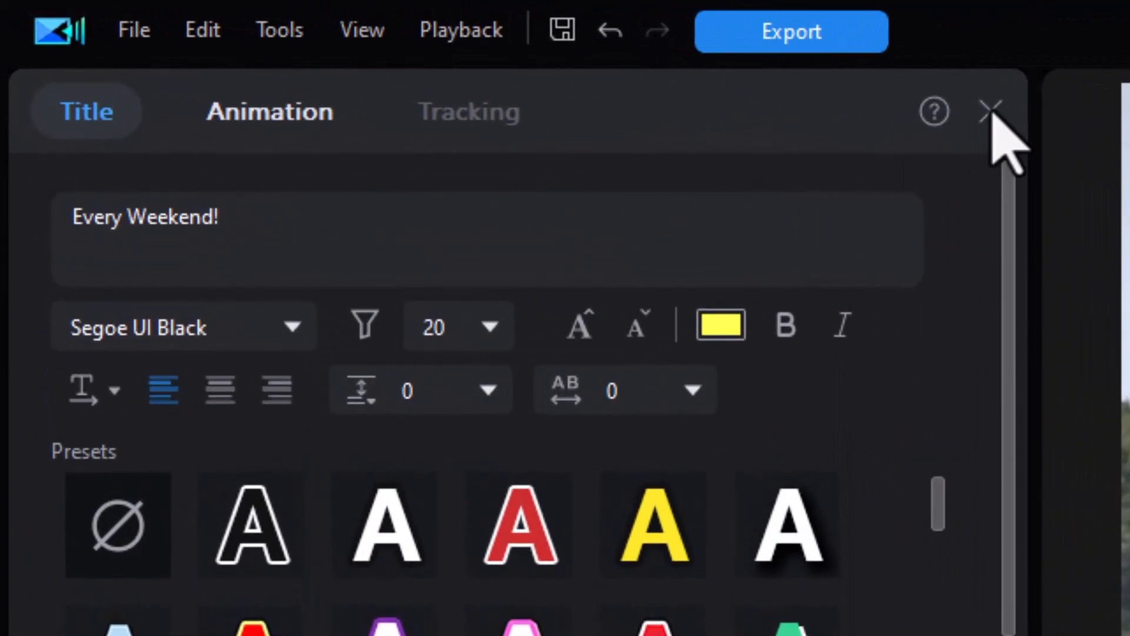
{"action": "left_click", "coordinate": [990, 112]}
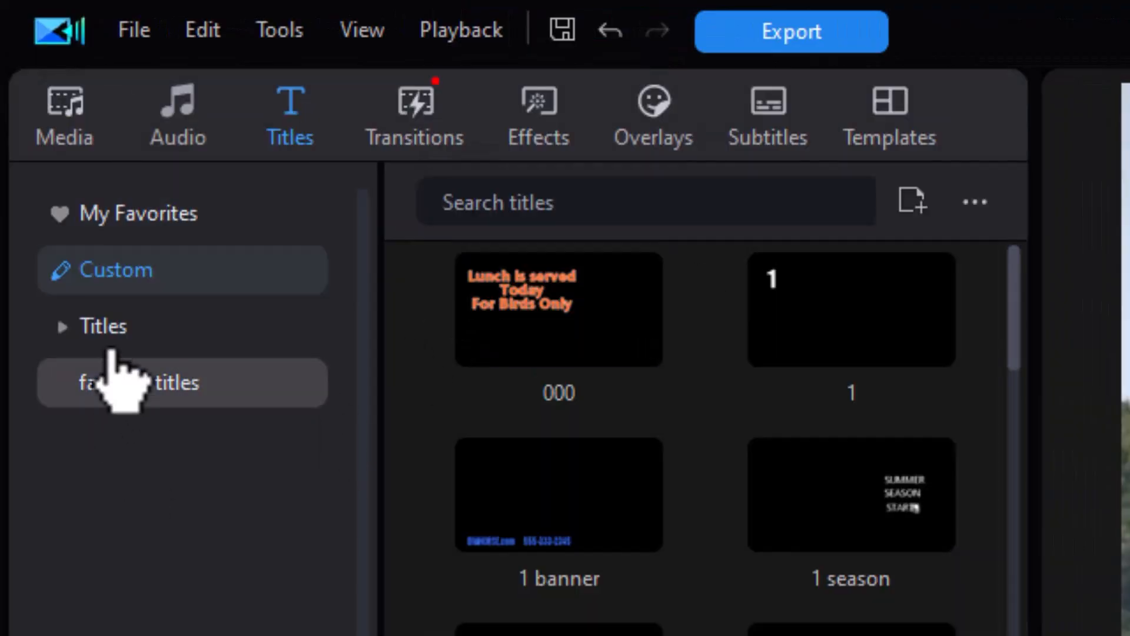
Browse the built-in title categories and add the Colorful title Yellow 16 to the fifth video track at about 7 seconds
{"action": "left_click", "coordinate": [53, 339]}
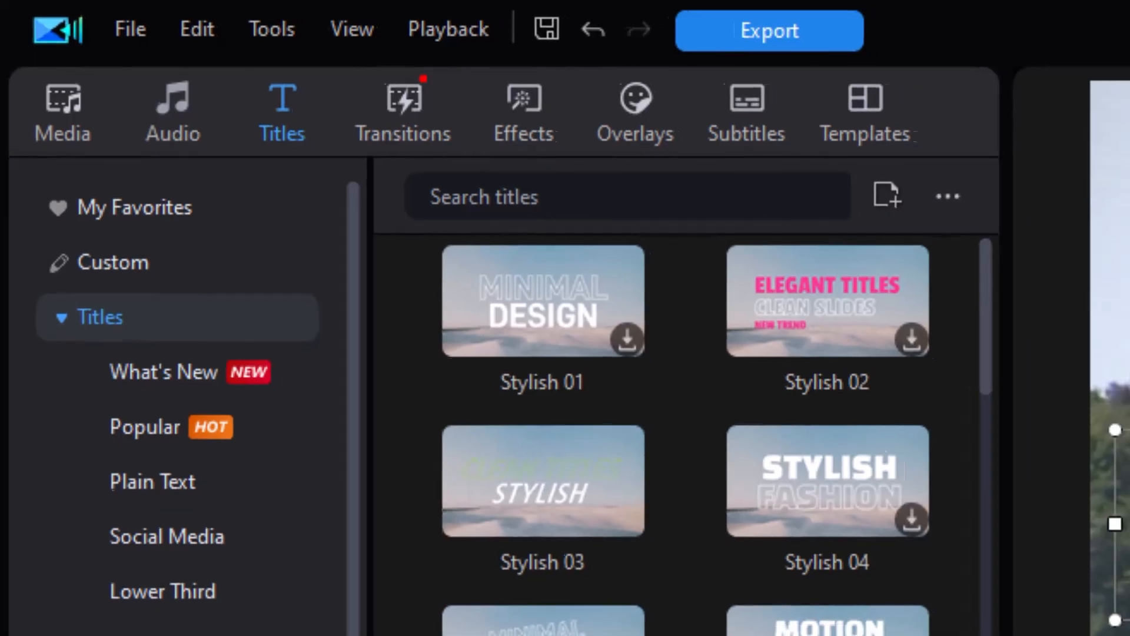
{"action": "left_click", "coordinate": [165, 597]}
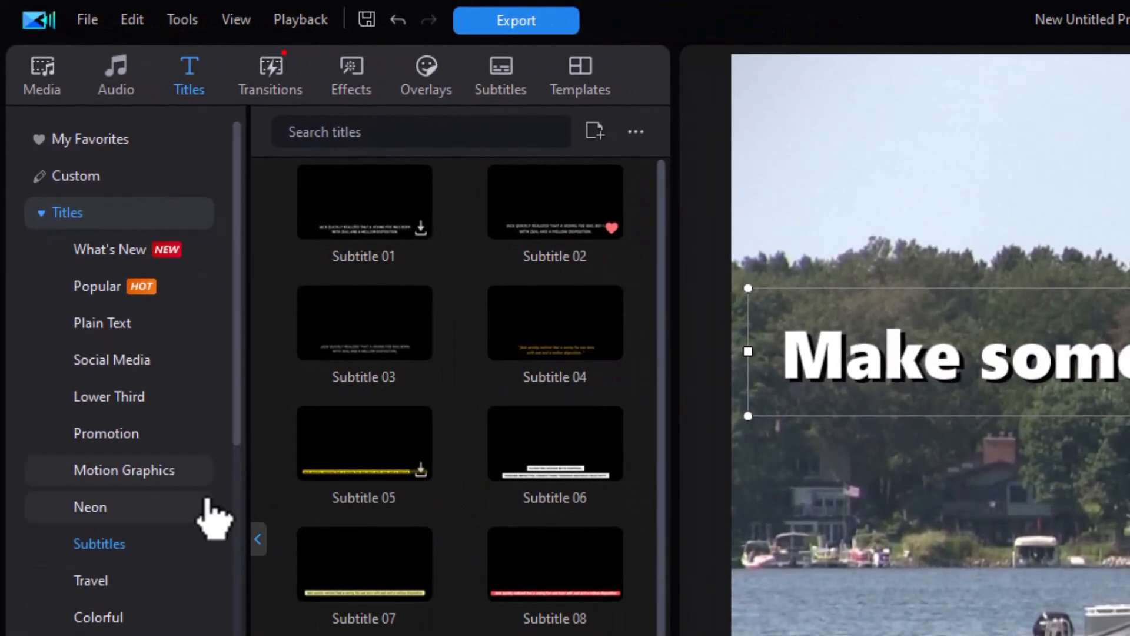
{"action": "left_click", "coordinate": [120, 618]}
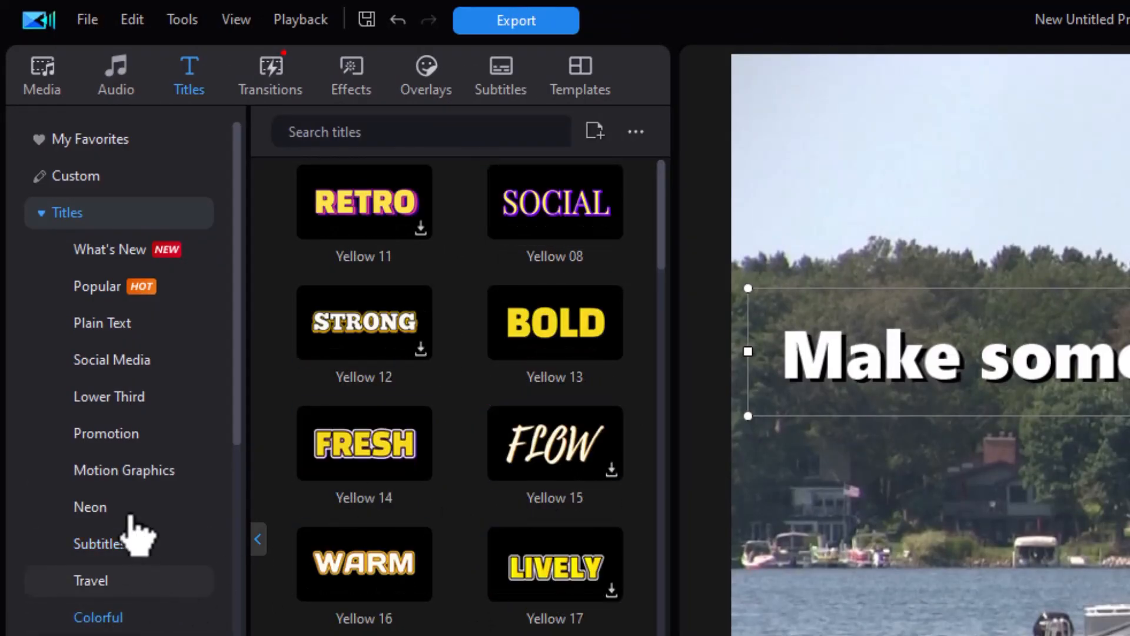
{"action": "left_click", "coordinate": [139, 325]}
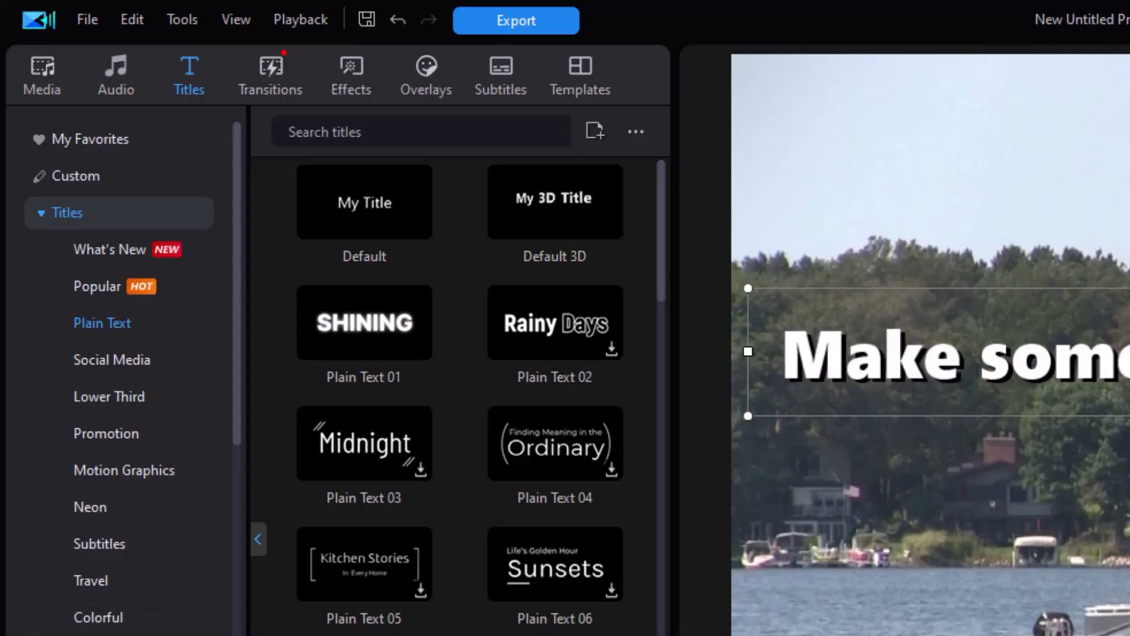
{"action": "left_click", "coordinate": [98, 616]}
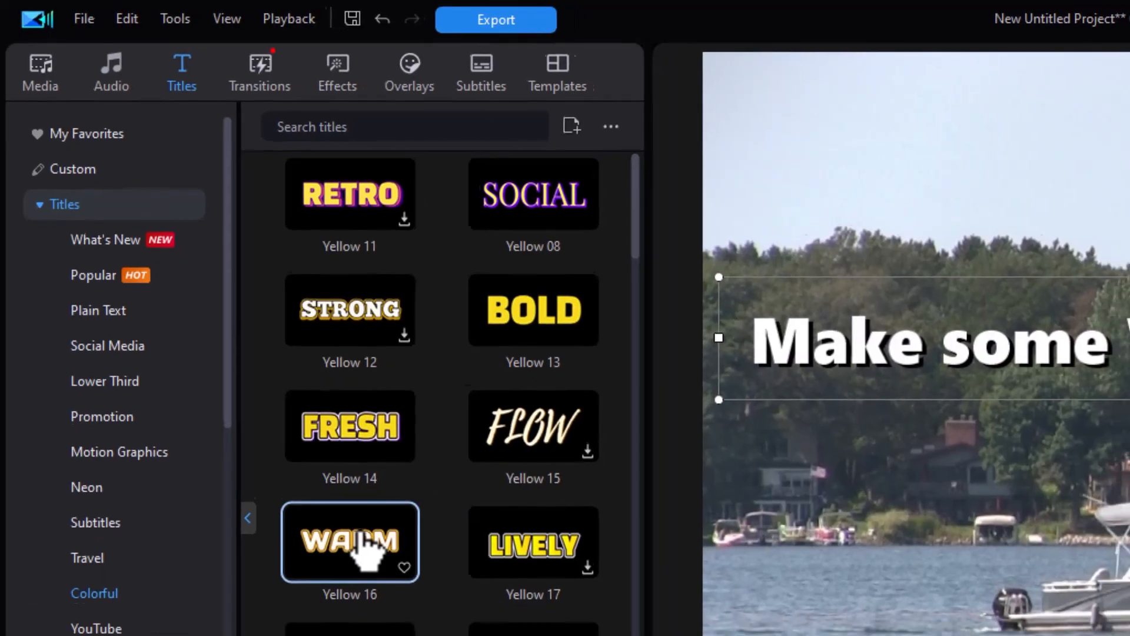
{"action": "mouse_move", "coordinate": [389, 574]}
{"action": "left_mouse_down"}
{"action": "mouse_move", "coordinate": [253, 398]}
{"action": "mouse_move", "coordinate": [274, 604]}
{"action": "mouse_move", "coordinate": [254, 600]}
{"action": "left_mouse_up"}
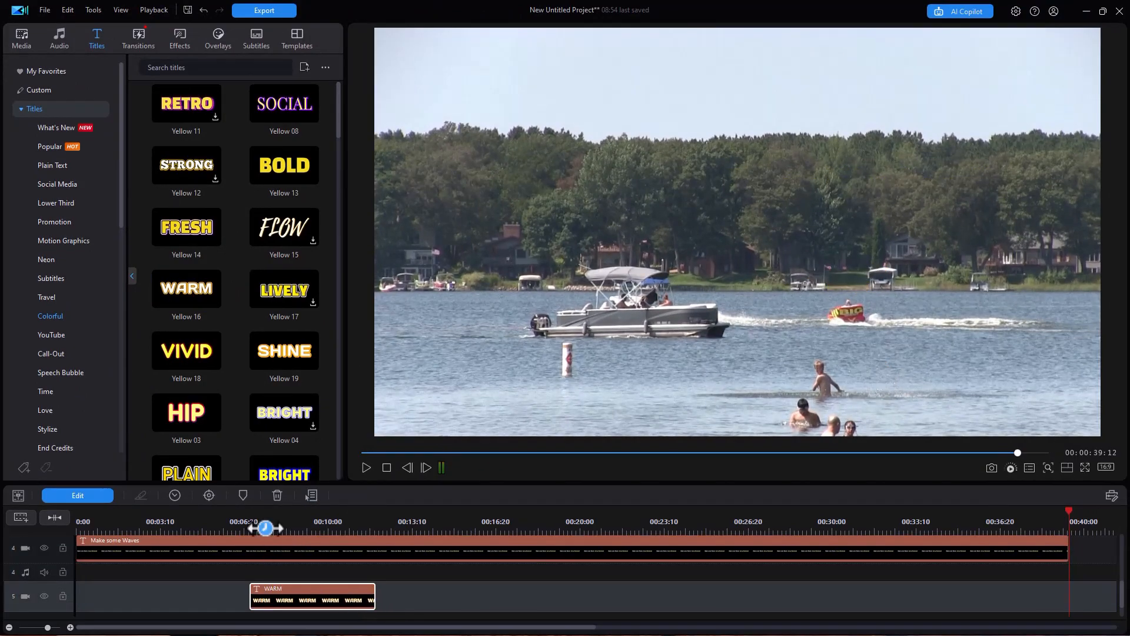
Shrink the WARM title to about half its width, placing it over the water between the speedboat and the red tube
{"action": "left_click", "coordinate": [267, 520]}
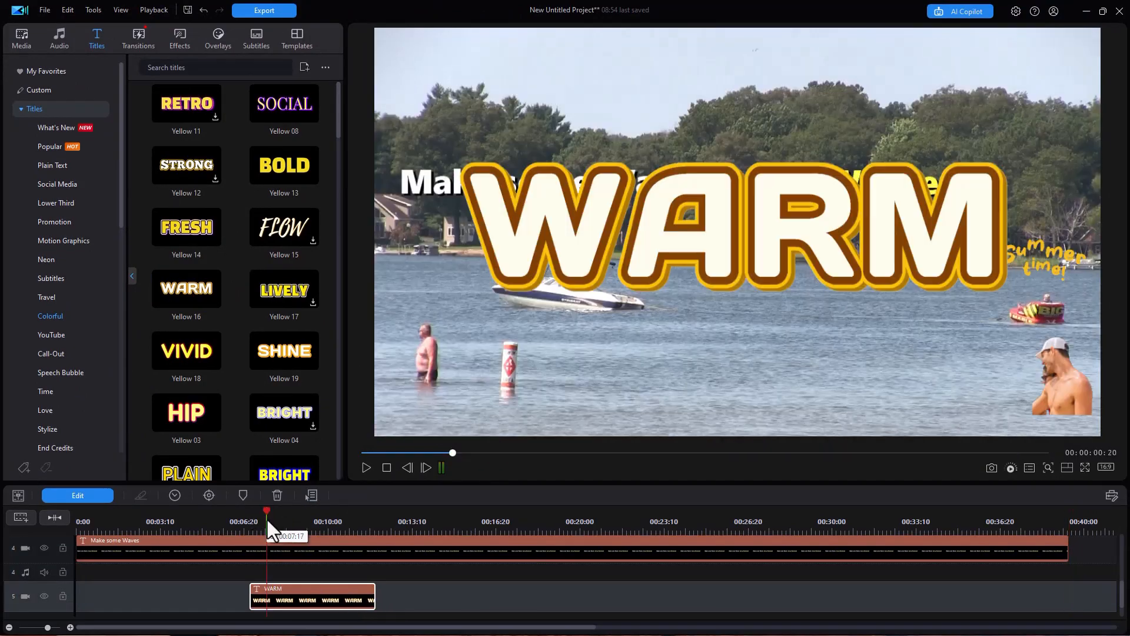
{"action": "left_click", "coordinate": [511, 223]}
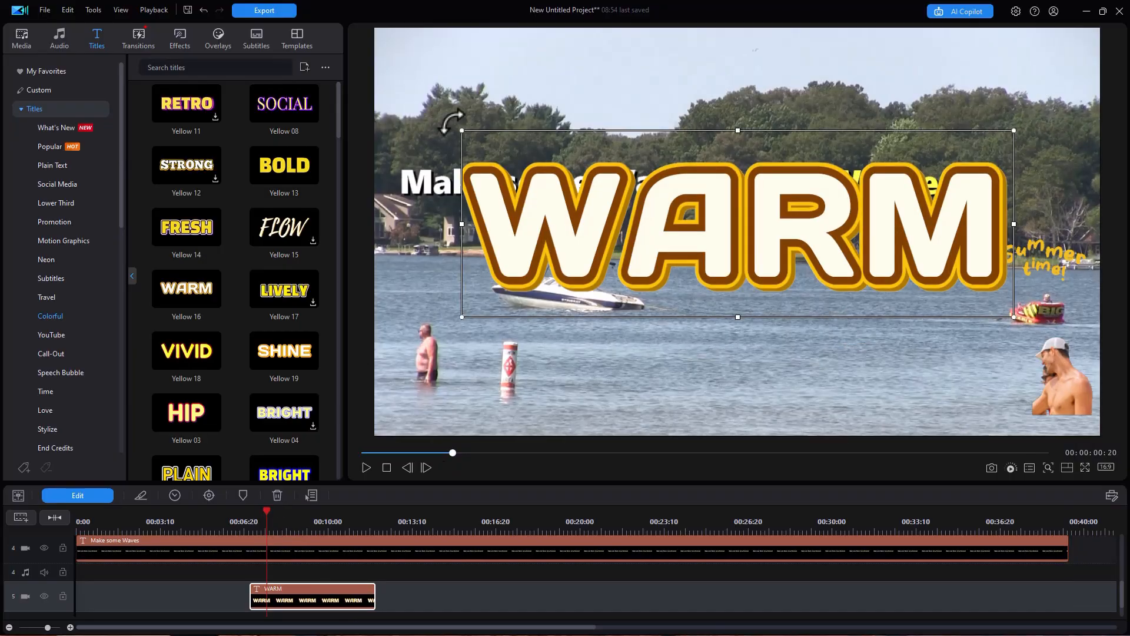
{"action": "left_click_drag", "start_coordinate": [471, 140], "coordinate": [739, 228]}
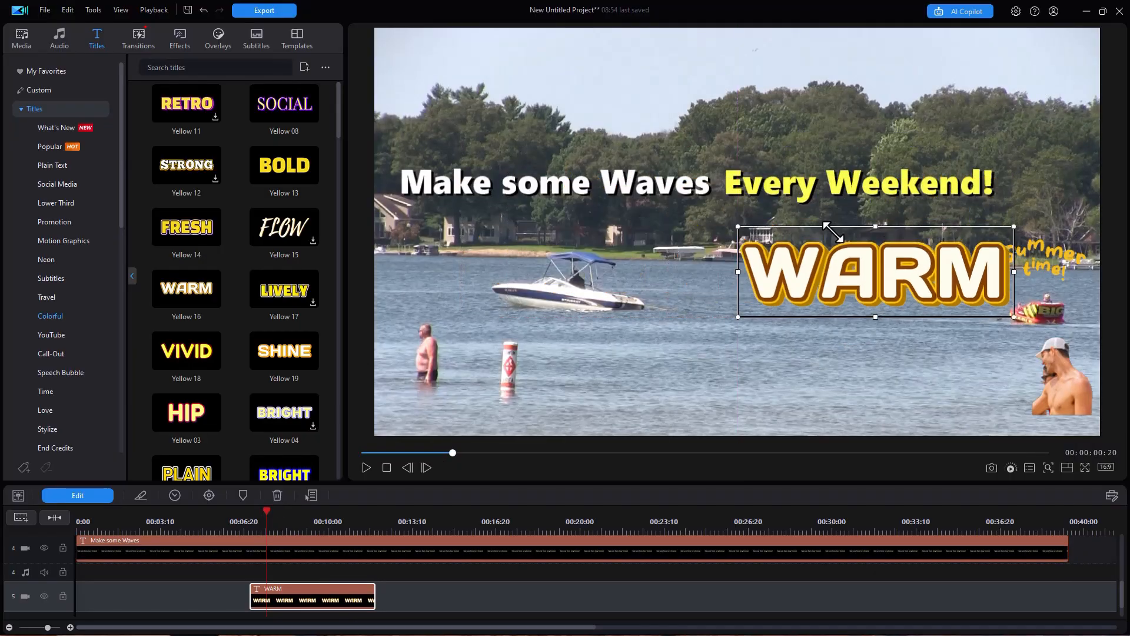
{"action": "left_click_drag", "start_coordinate": [824, 238], "coordinate": [761, 293]}
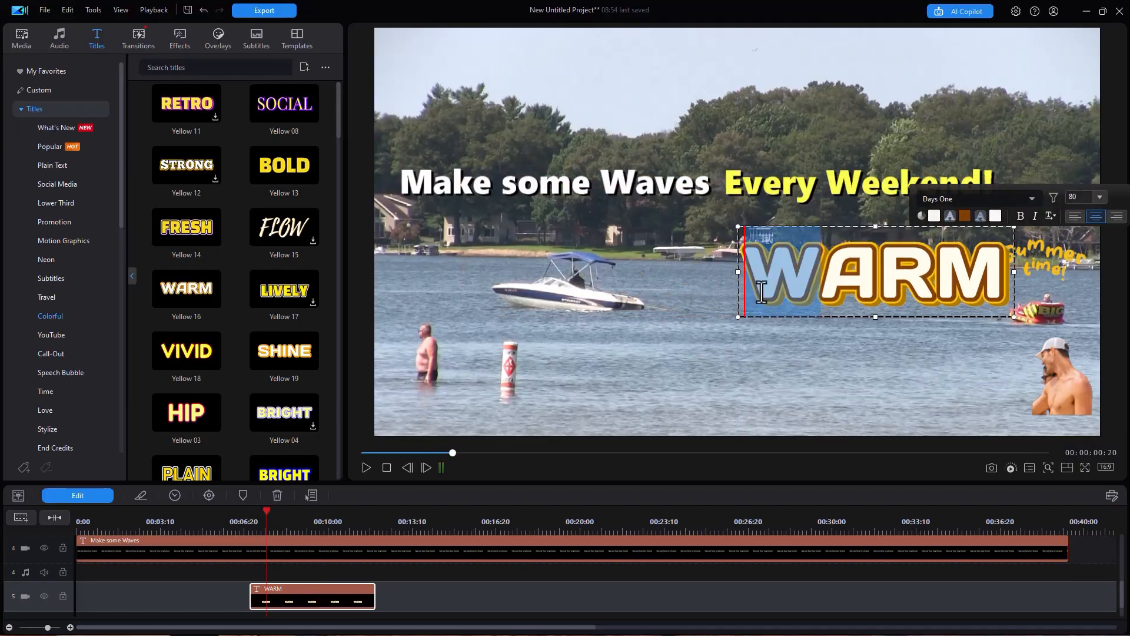
{"action": "left_click", "coordinate": [768, 386]}
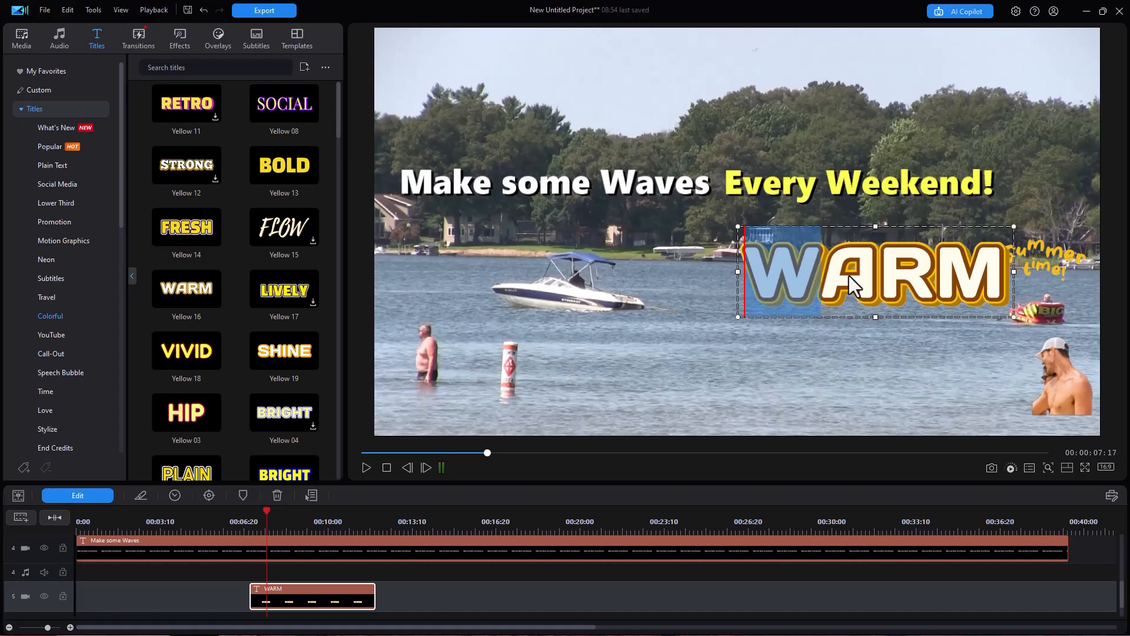
{"action": "left_click", "coordinate": [281, 589]}
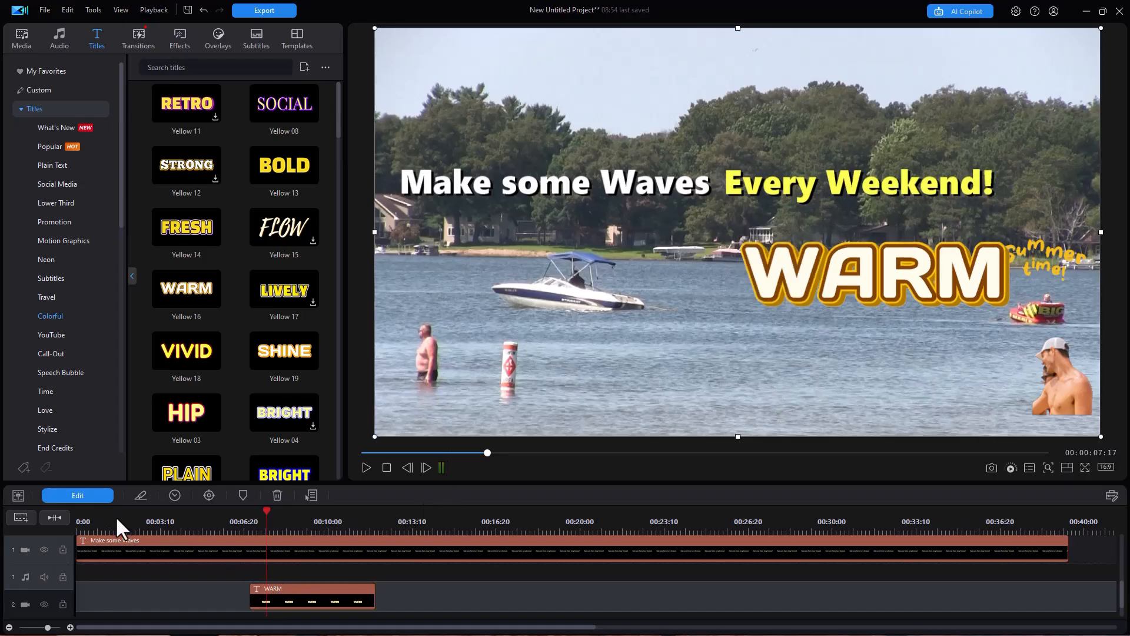
Apply motion tracking to the WARM title and fit a small tracker box over the front of the blue-and-white speedboat's hull
{"action": "double_click", "coordinate": [331, 587]}
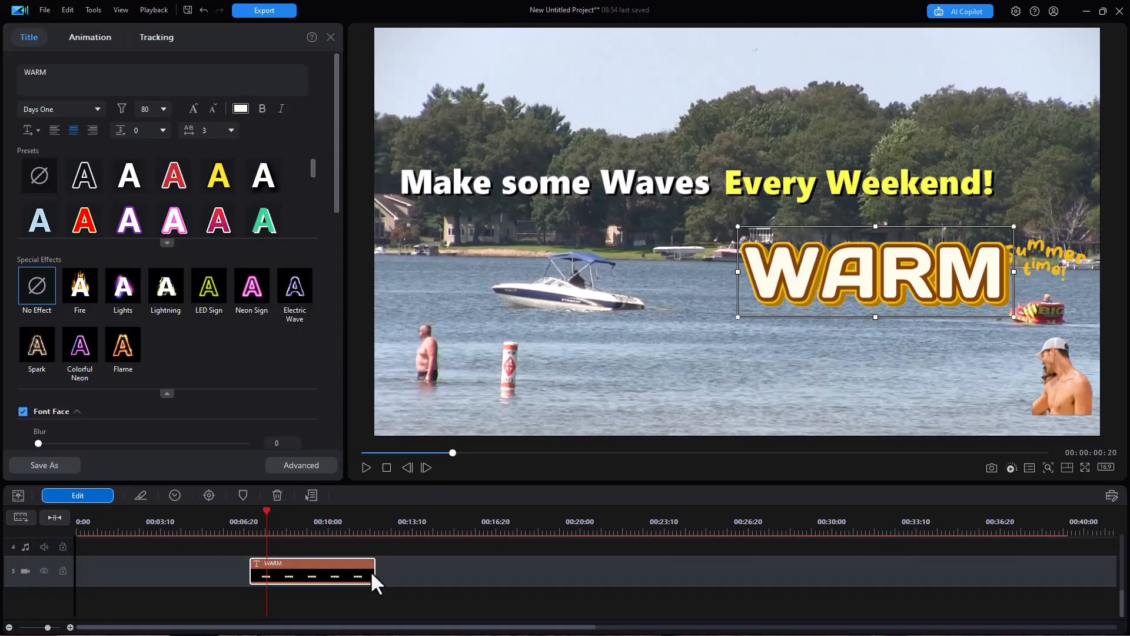
{"action": "left_click", "coordinate": [158, 36]}
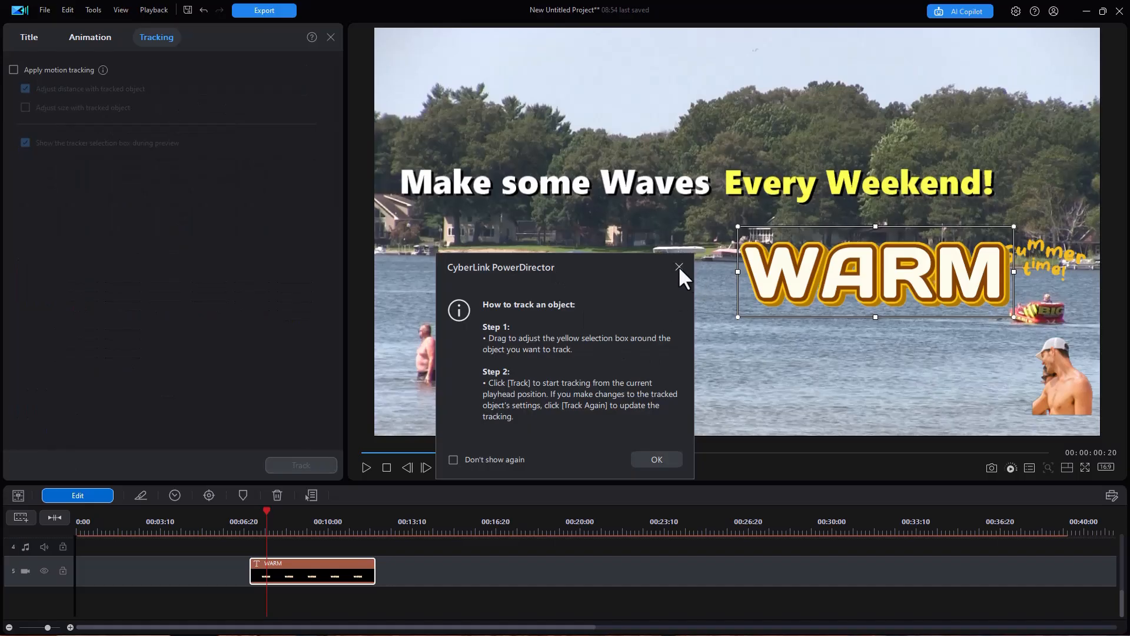
{"action": "left_click", "coordinate": [679, 267]}
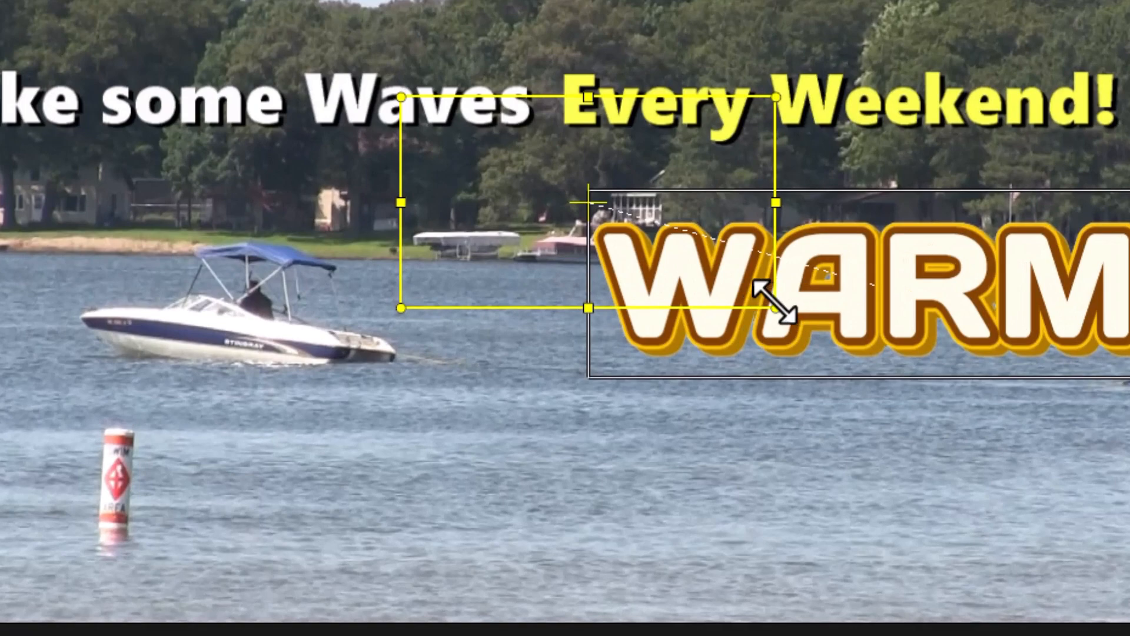
{"action": "left_click_drag", "start_coordinate": [776, 306], "coordinate": [534, 177]}
{"action": "left_click_drag", "start_coordinate": [471, 136], "coordinate": [156, 324]}
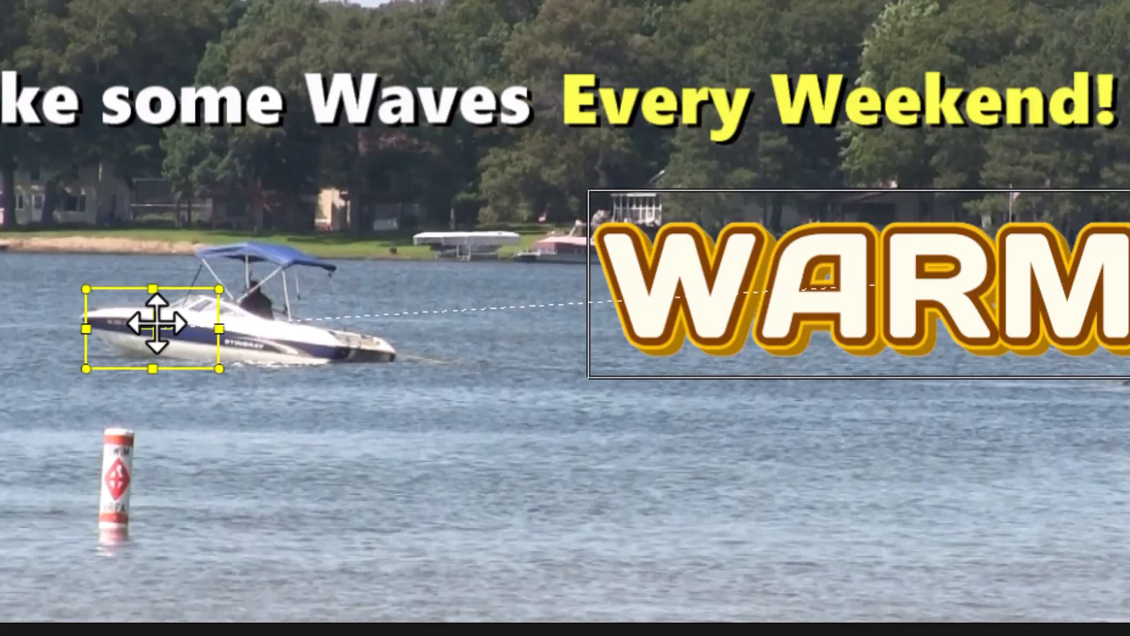
{"action": "left_click_drag", "start_coordinate": [82, 370], "coordinate": [161, 329]}
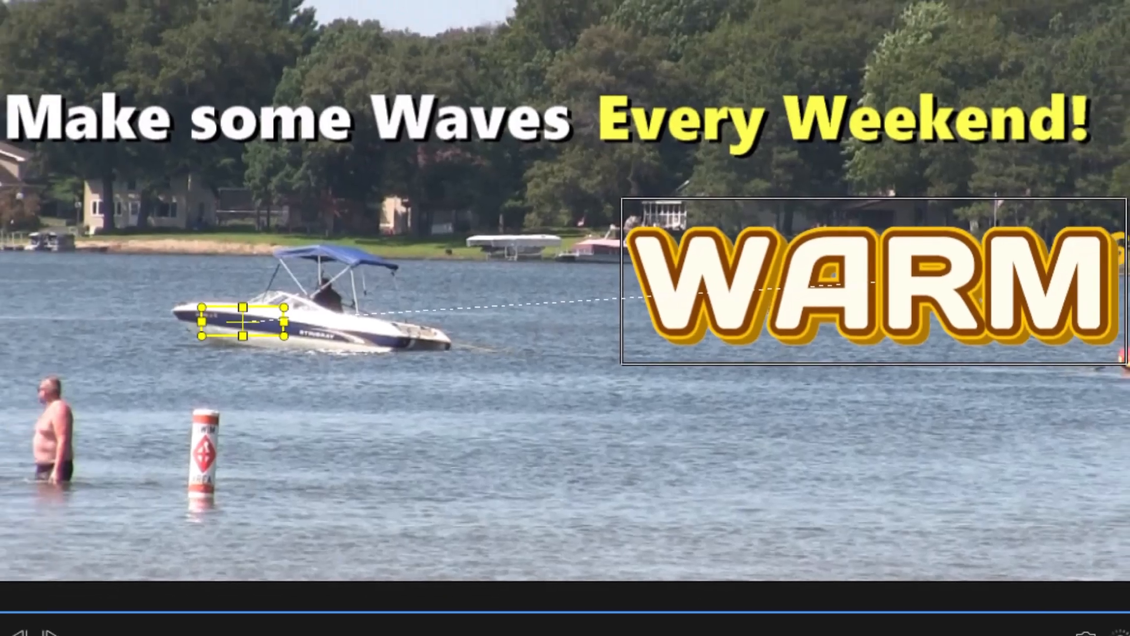
Extend the WARM title to end at 00:36:20 and track the speedboat from the title clip's start
{"action": "left_click_drag", "start_coordinate": [346, 588], "coordinate": [687, 547]}
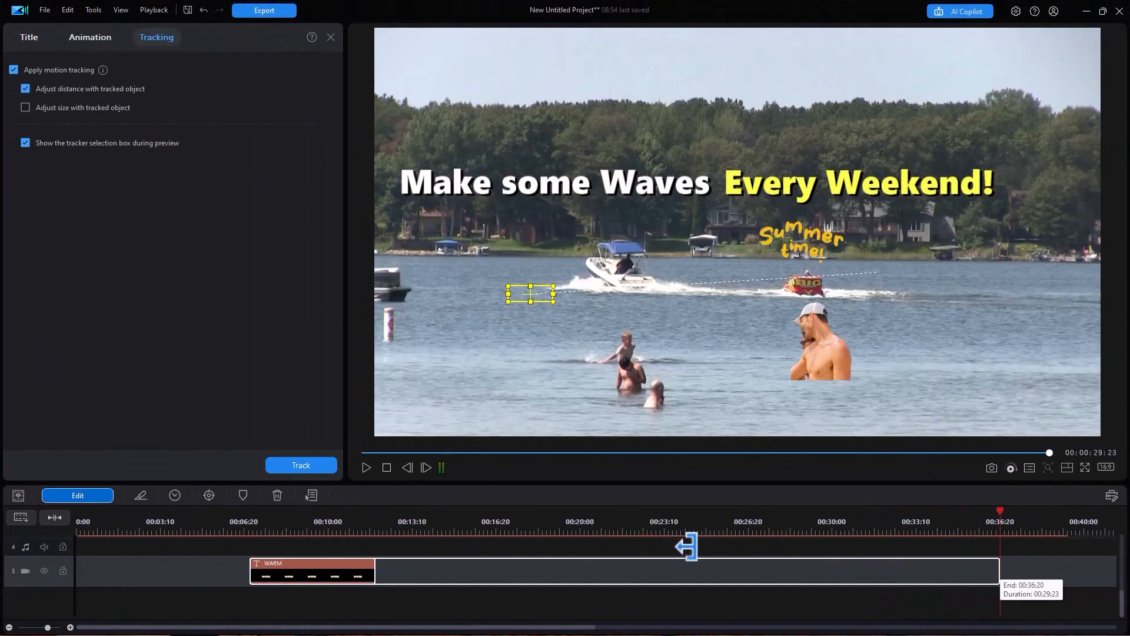
{"action": "left_click_drag", "start_coordinate": [708, 474], "coordinate": [706, 477]}
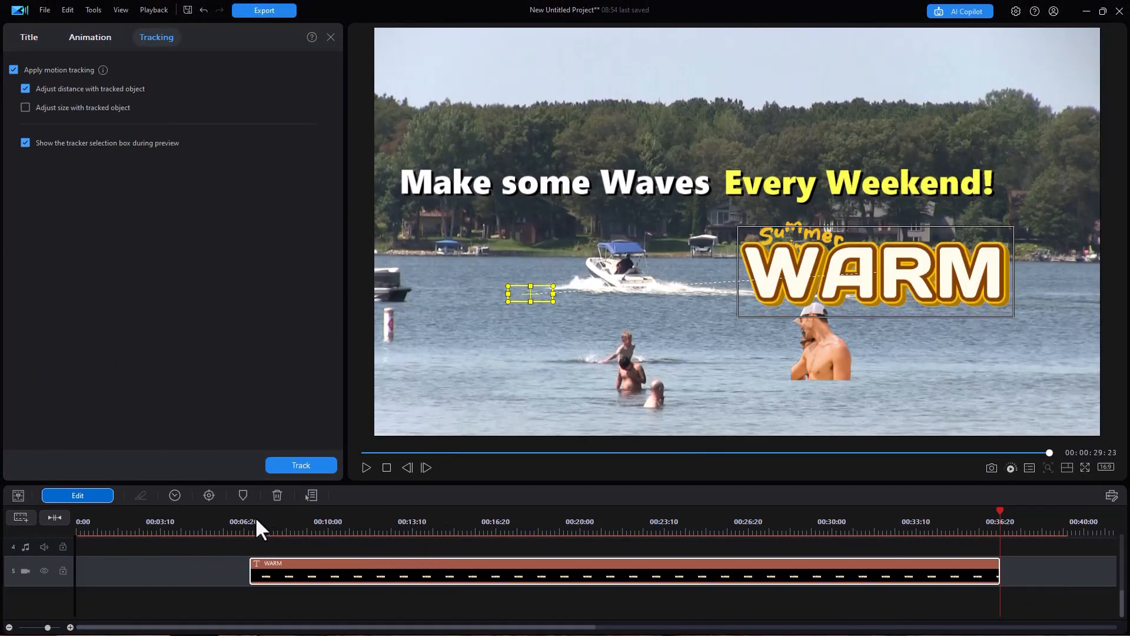
{"action": "left_click", "coordinate": [287, 561]}
{"action": "left_click", "coordinate": [299, 466]}
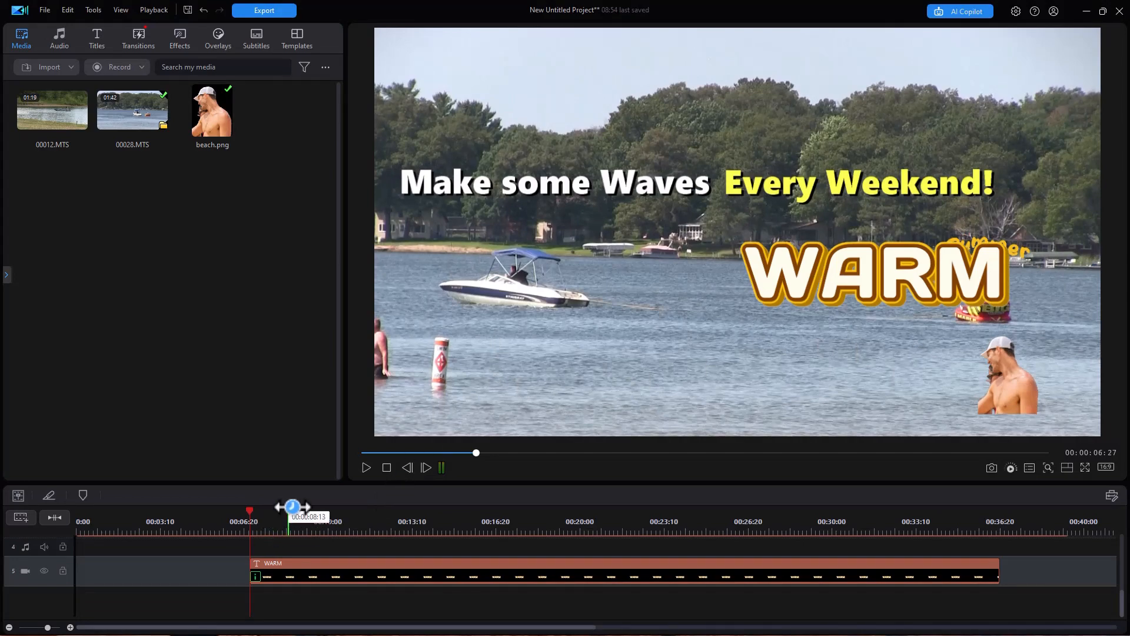
Hide the Make some Waves, beach and Summer 11 video tracks and play the WARM title's motion tracking
{"action": "left_click_drag", "start_coordinate": [1121, 596], "coordinate": [1109, 573]}
{"action": "left_click", "coordinate": [44, 574]}
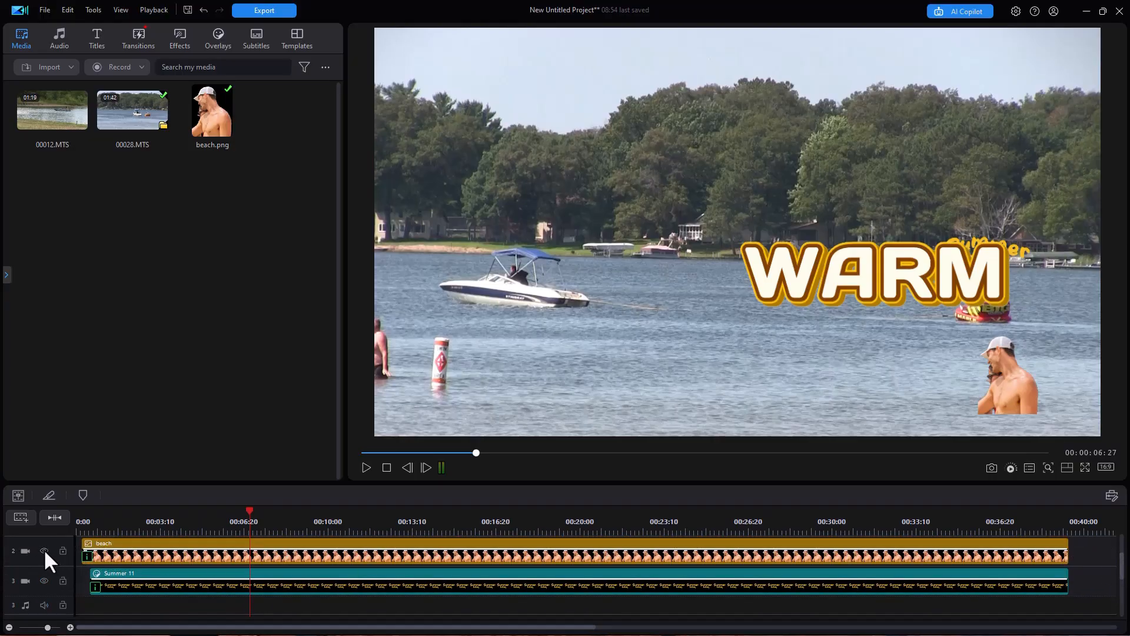
{"action": "left_click", "coordinate": [44, 550]}
{"action": "left_click", "coordinate": [44, 581]}
{"action": "left_click", "coordinate": [369, 467]}
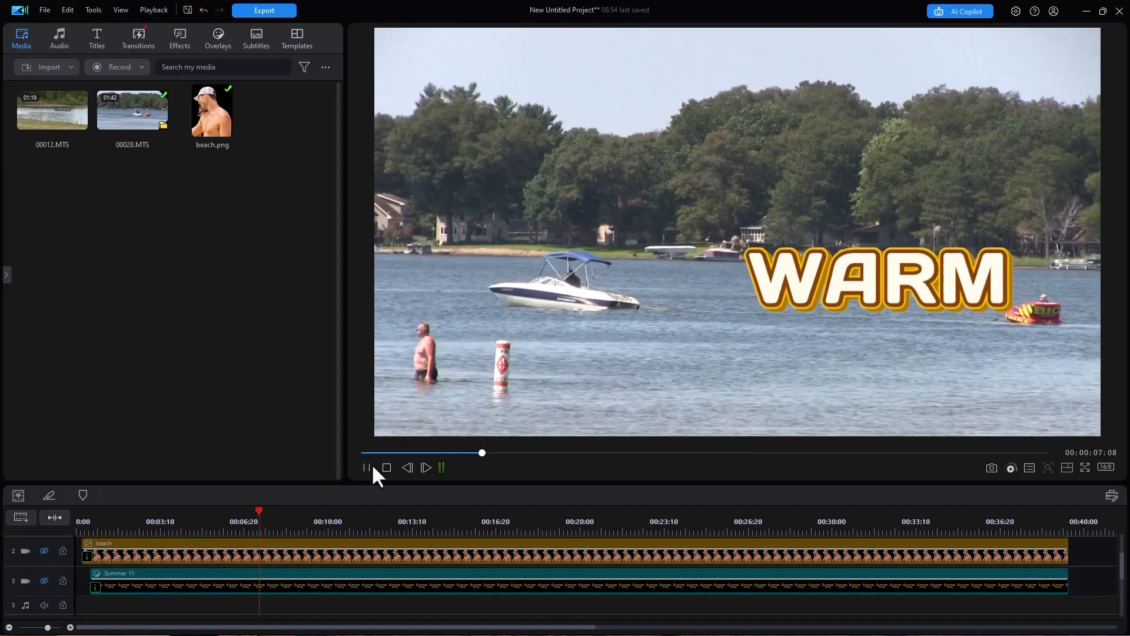